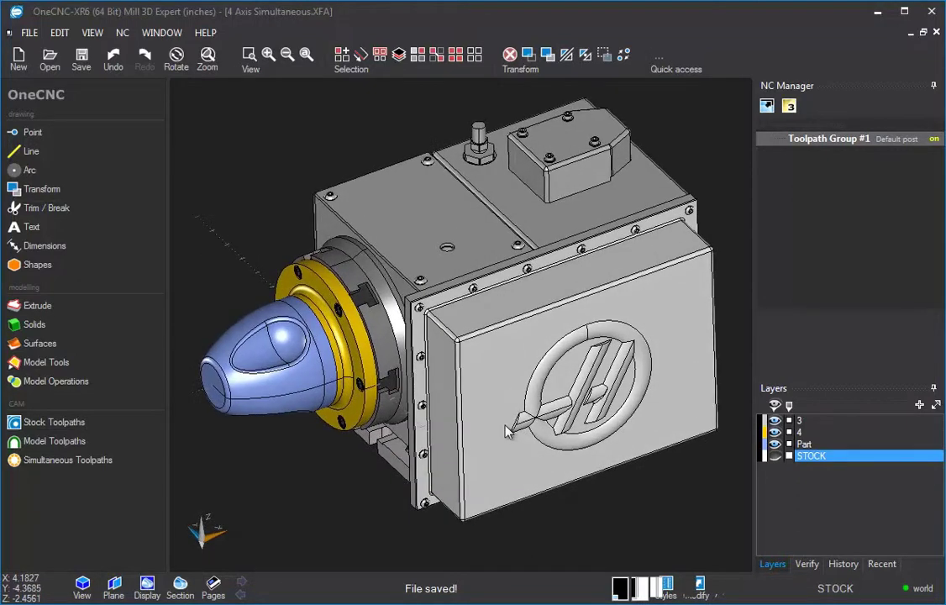
Step: Hide layer 3 (housing) and layer 4 (chuck), then zoom and centre on the nose-cone part
{"action": "scroll", "coordinate": [505, 431], "scroll_direction": "down", "scroll_amount": 1}
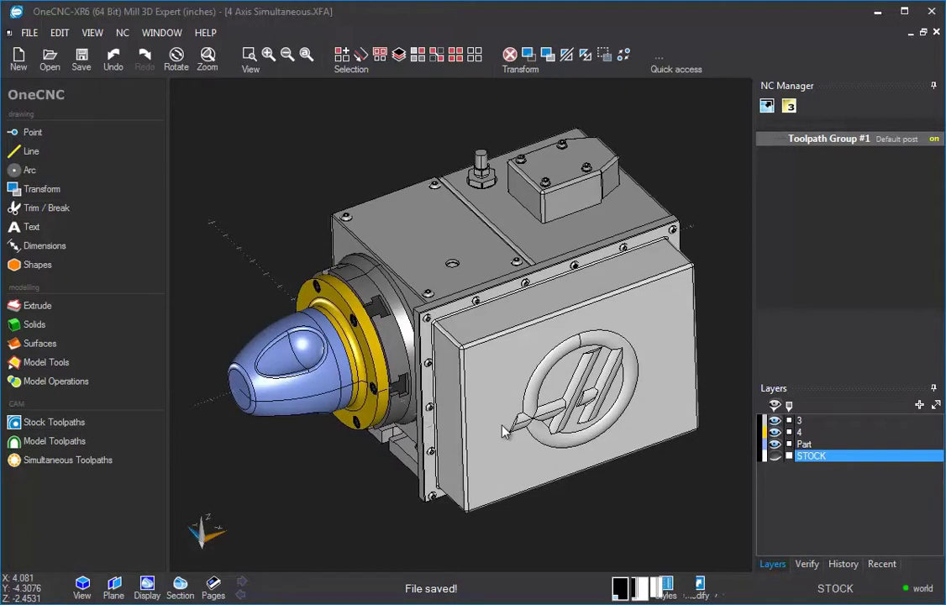
{"action": "left_click", "coordinate": [775, 421]}
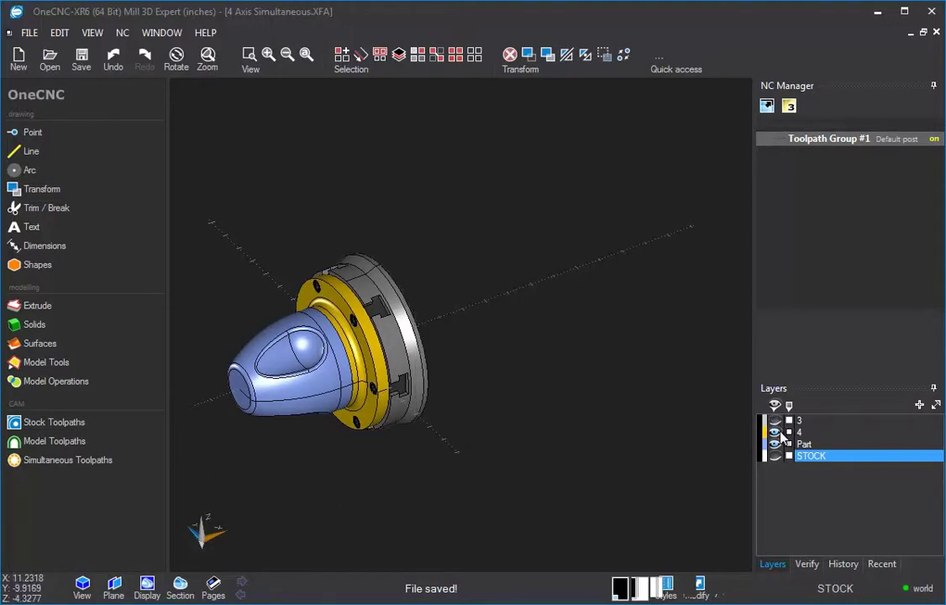
{"action": "left_click", "coordinate": [776, 433]}
{"action": "scroll", "coordinate": [277, 328], "scroll_direction": "up", "scroll_amount": 2}
{"action": "middle_click_drag", "start_coordinate": [303, 381], "coordinate": [462, 310]}
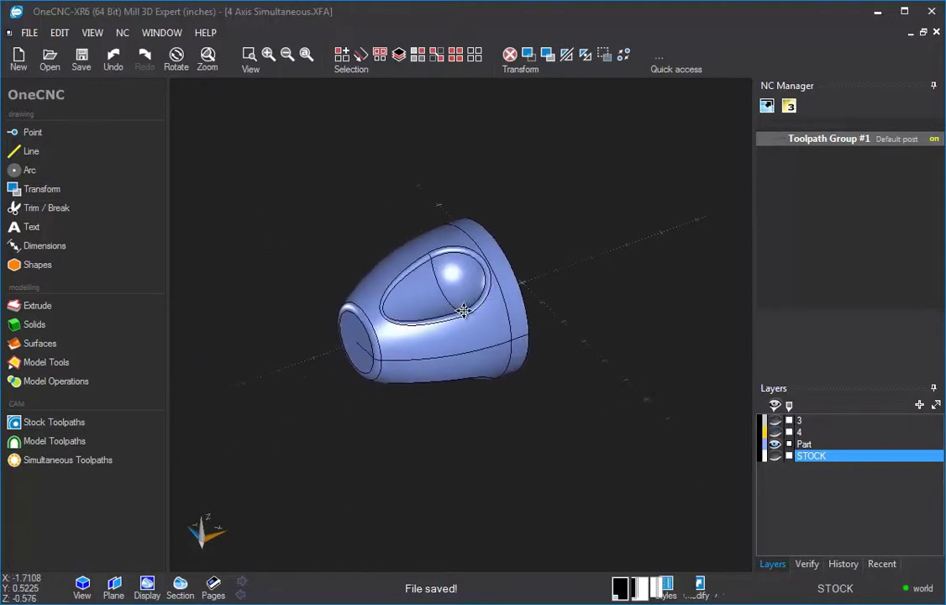
{"action": "scroll", "coordinate": [456, 317], "scroll_direction": "up", "scroll_amount": 3}
{"action": "scroll", "coordinate": [457, 317], "scroll_direction": "up", "scroll_amount": 3}
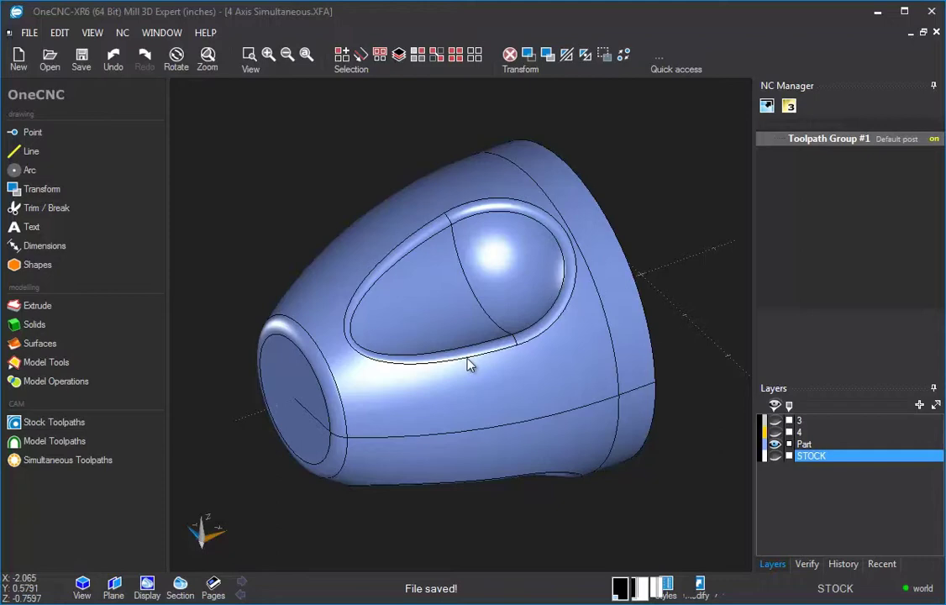
Step: Hide the chuck and housing layers again and orbit around the blue nose cone
{"action": "mouse_move", "coordinate": [468, 363]}
{"action": "middle_mouse_down"}
{"action": "mouse_move", "coordinate": [637, 257]}
{"action": "mouse_move", "coordinate": [514, 312]}
{"action": "mouse_move", "coordinate": [538, 394]}
{"action": "mouse_move", "coordinate": [670, 377]}
{"action": "mouse_move", "coordinate": [451, 362]}
{"action": "middle_mouse_up"}
{"action": "scroll", "coordinate": [664, 376], "scroll_direction": "down", "scroll_amount": 1}
{"action": "scroll", "coordinate": [640, 383], "scroll_direction": "down", "scroll_amount": 2}
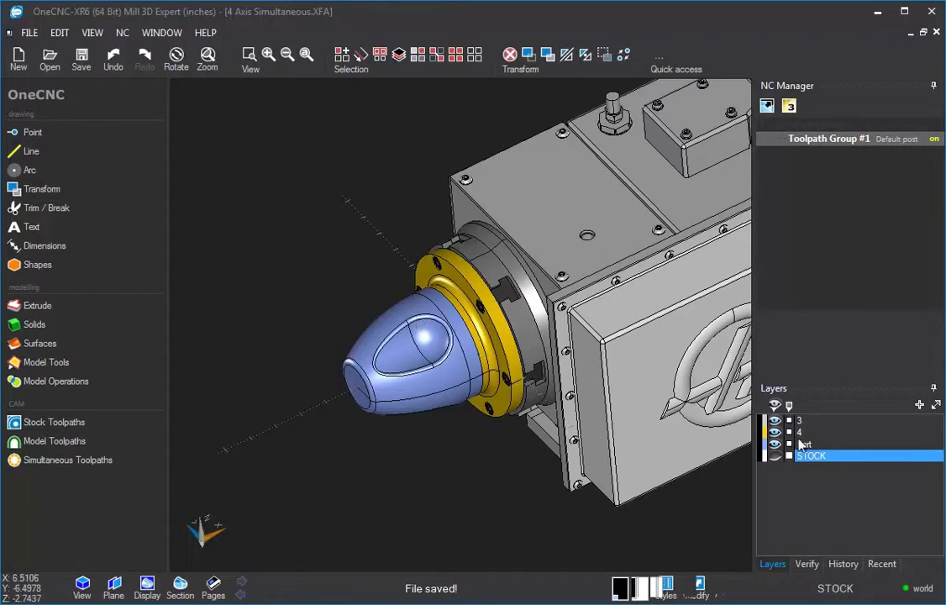
{"action": "left_click", "coordinate": [775, 431]}
{"action": "left_click", "coordinate": [774, 420]}
{"action": "scroll", "coordinate": [496, 362], "scroll_direction": "up", "scroll_amount": 3}
{"action": "middle_click_drag", "start_coordinate": [495, 361], "coordinate": [473, 301]}
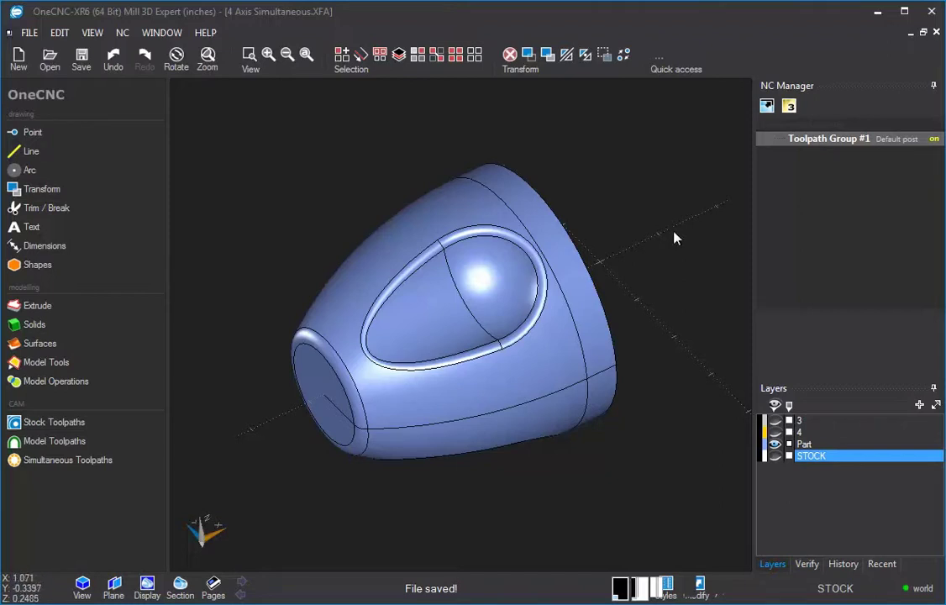
{"action": "middle_click_drag", "start_coordinate": [500, 337], "coordinate": [416, 363]}
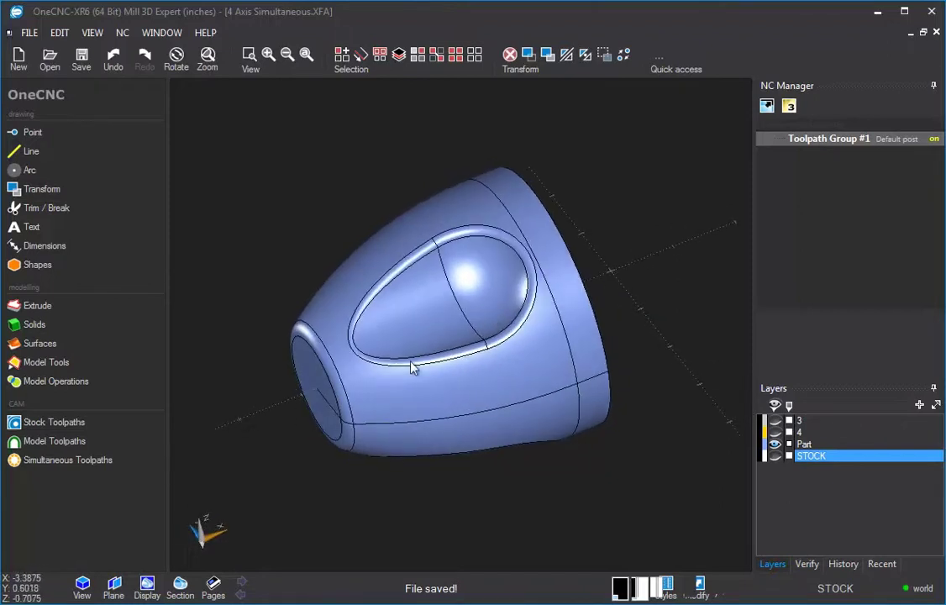
{"action": "middle_click_drag", "start_coordinate": [625, 297], "coordinate": [567, 280]}
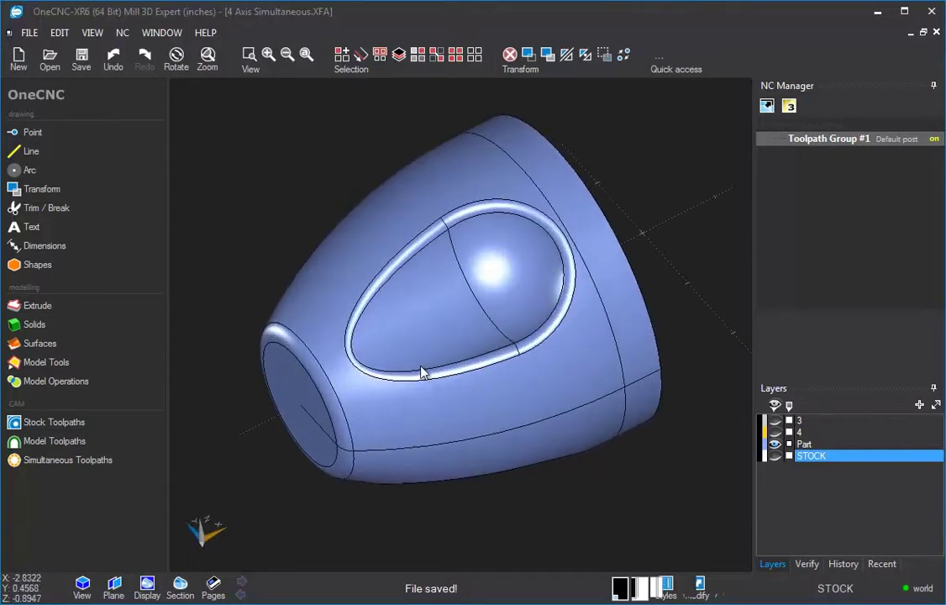
{"action": "middle_click_drag", "start_coordinate": [406, 379], "coordinate": [342, 413]}
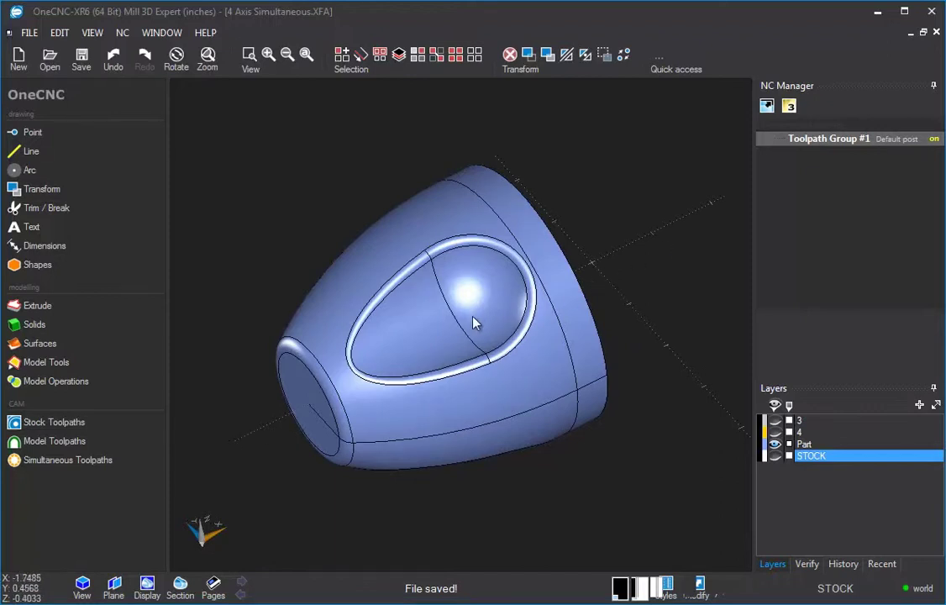
{"action": "middle_click_drag", "start_coordinate": [475, 323], "coordinate": [481, 302]}
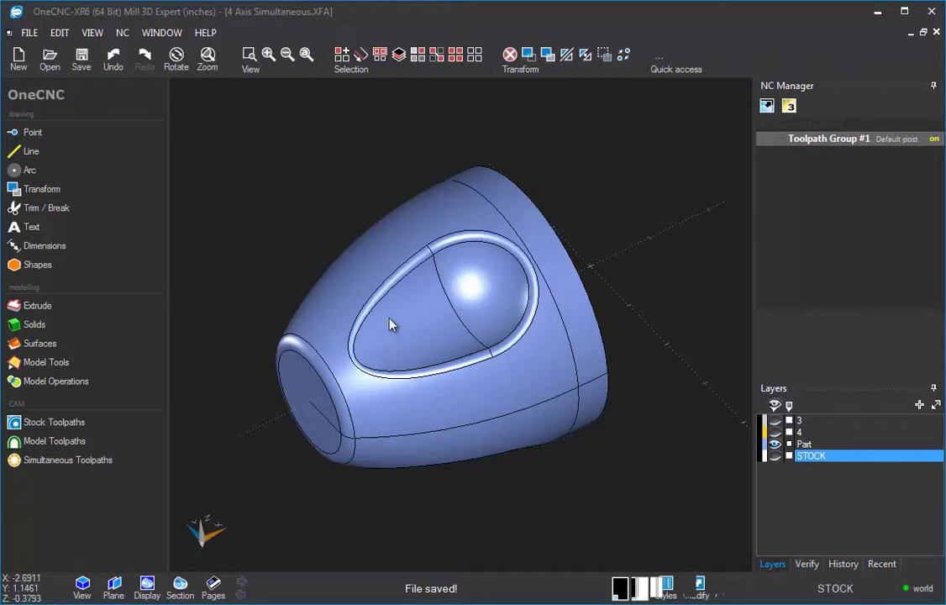
Step: Choose 4 Axis Simultaneous machining with the Axis of Rotation left at X
{"action": "left_click", "coordinate": [788, 106]}
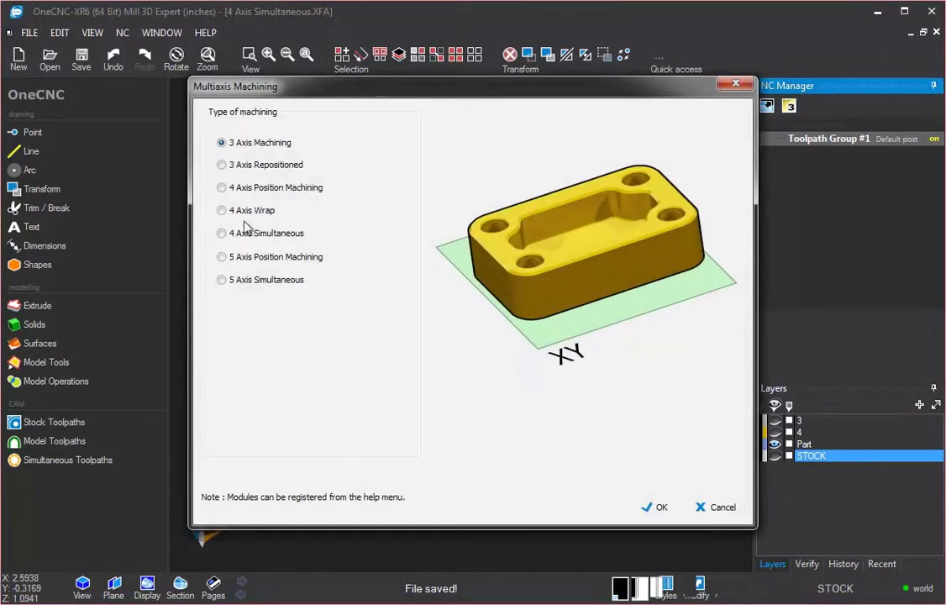
{"action": "left_click", "coordinate": [222, 234]}
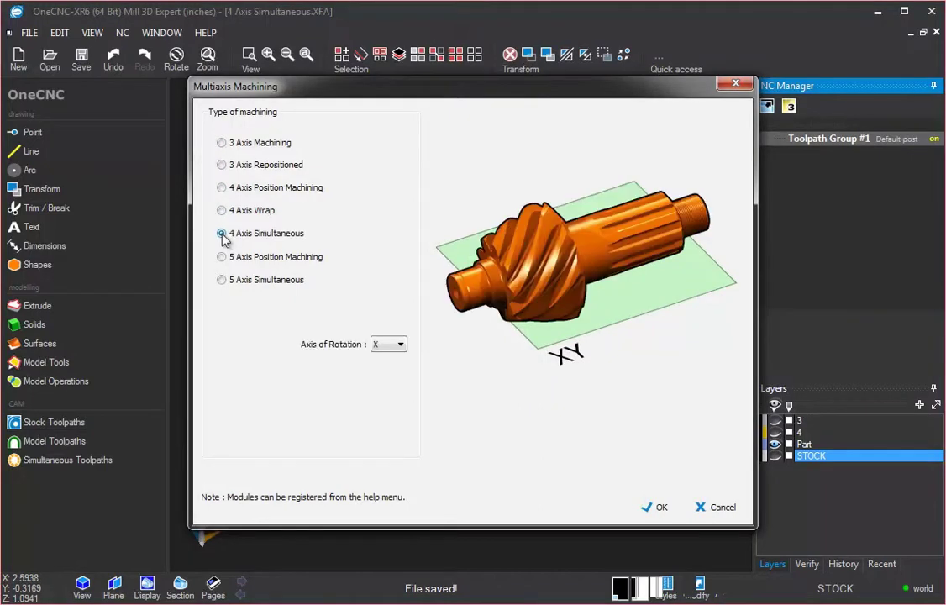
{"action": "left_click_drag", "start_coordinate": [336, 94], "coordinate": [319, 94]}
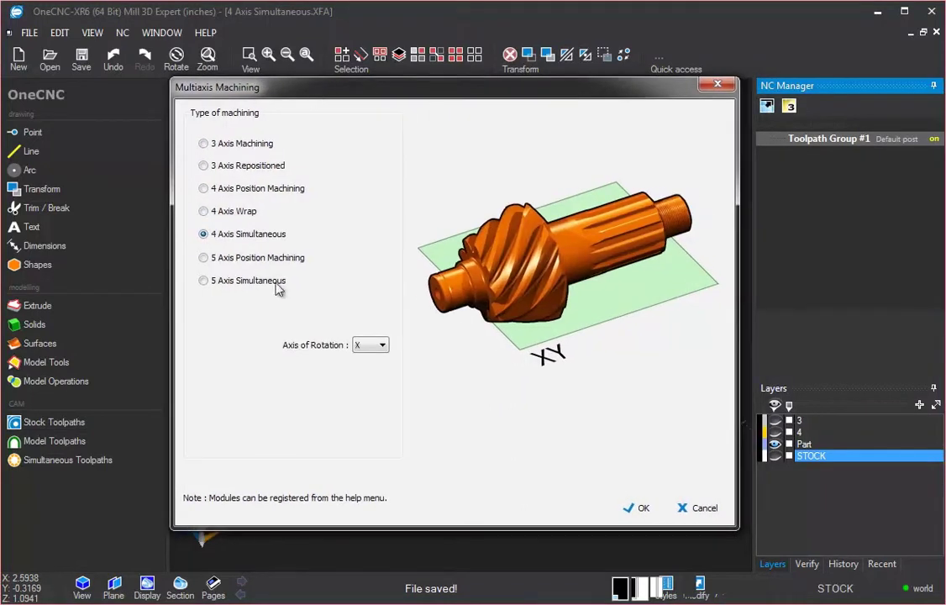
{"action": "left_click", "coordinate": [370, 346]}
{"action": "left_click", "coordinate": [311, 394]}
{"action": "left_click", "coordinate": [642, 508]}
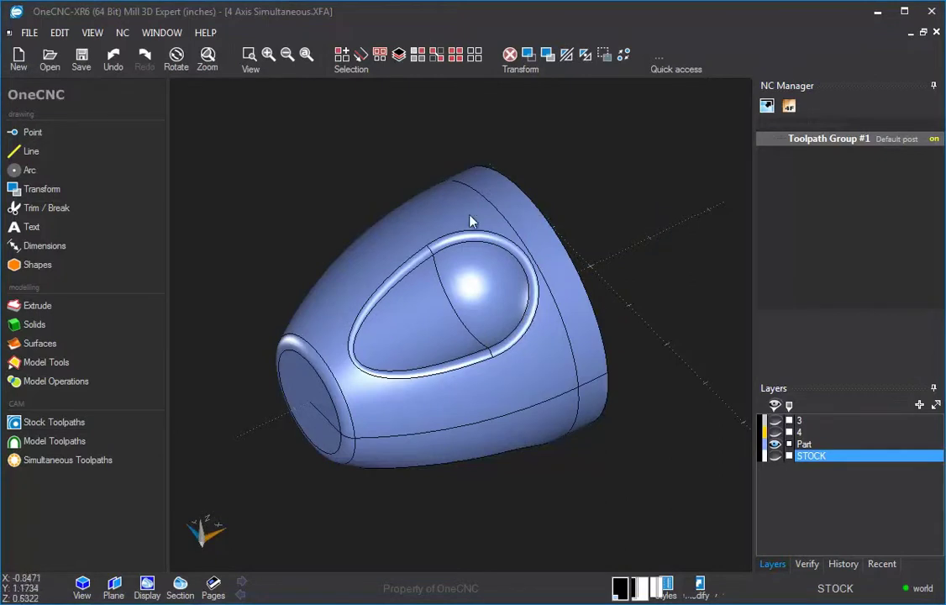
Step: Start a new 4 Axis Machining toolpath from the Simultaneous Toolpaths list
{"action": "left_click", "coordinate": [83, 469]}
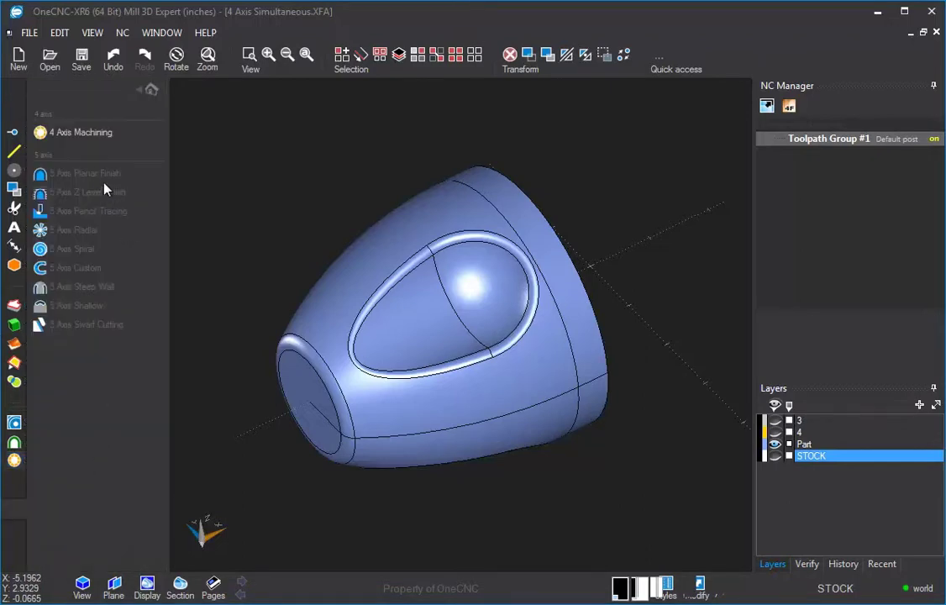
{"action": "left_click", "coordinate": [83, 133]}
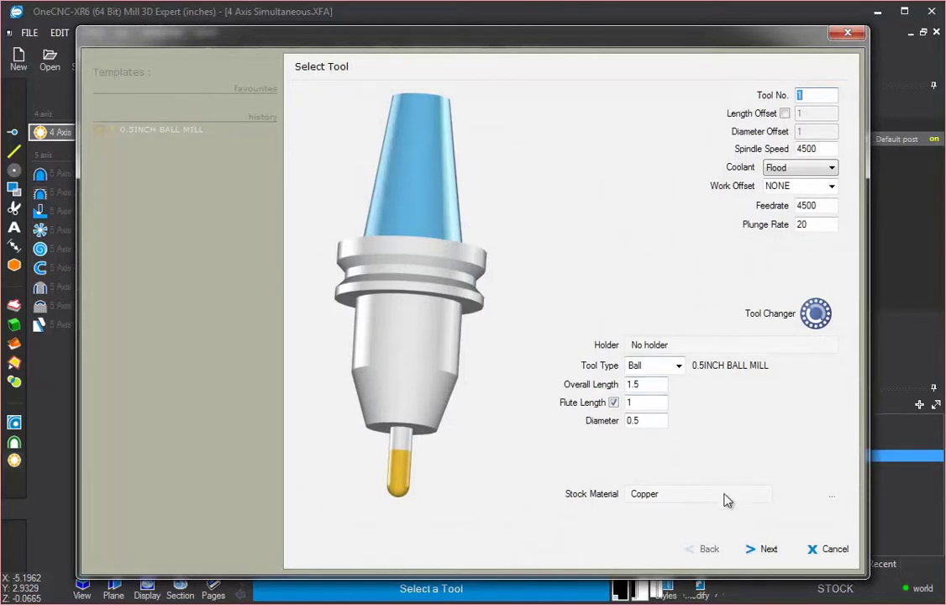
{"action": "left_click", "coordinate": [771, 551]}
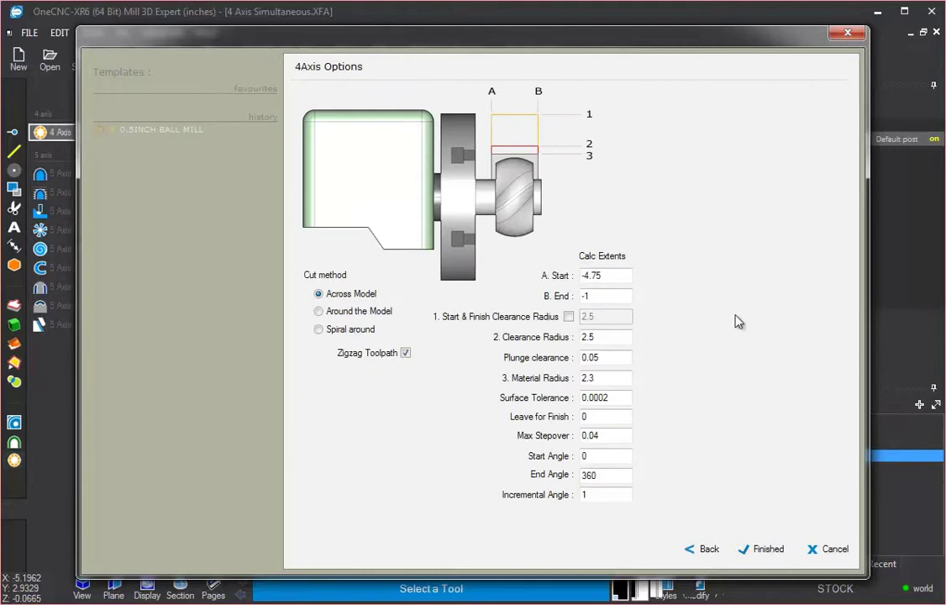
{"action": "left_click_drag", "start_coordinate": [484, 47], "coordinate": [482, 59]}
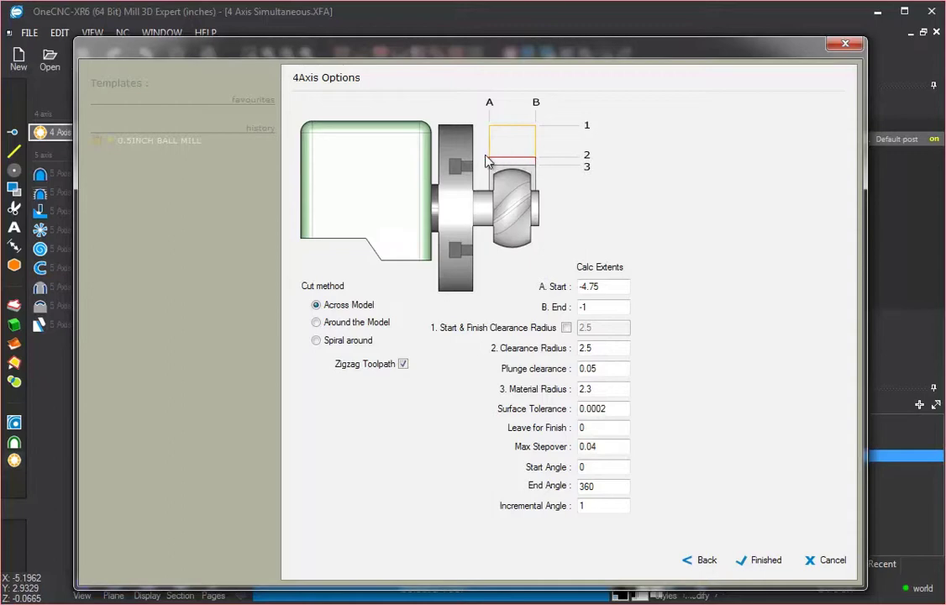
{"action": "left_click", "coordinate": [316, 322]}
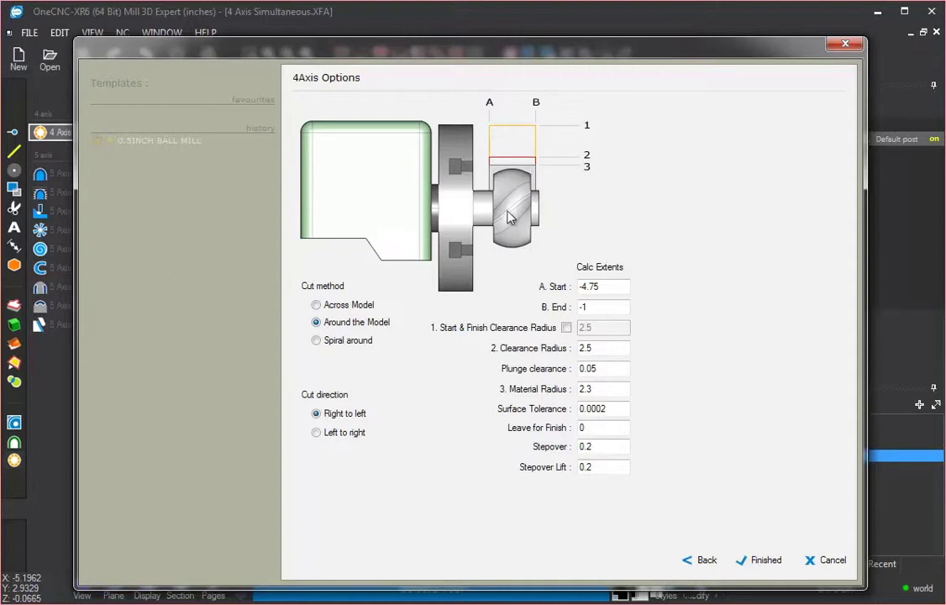
{"action": "left_click", "coordinate": [317, 341]}
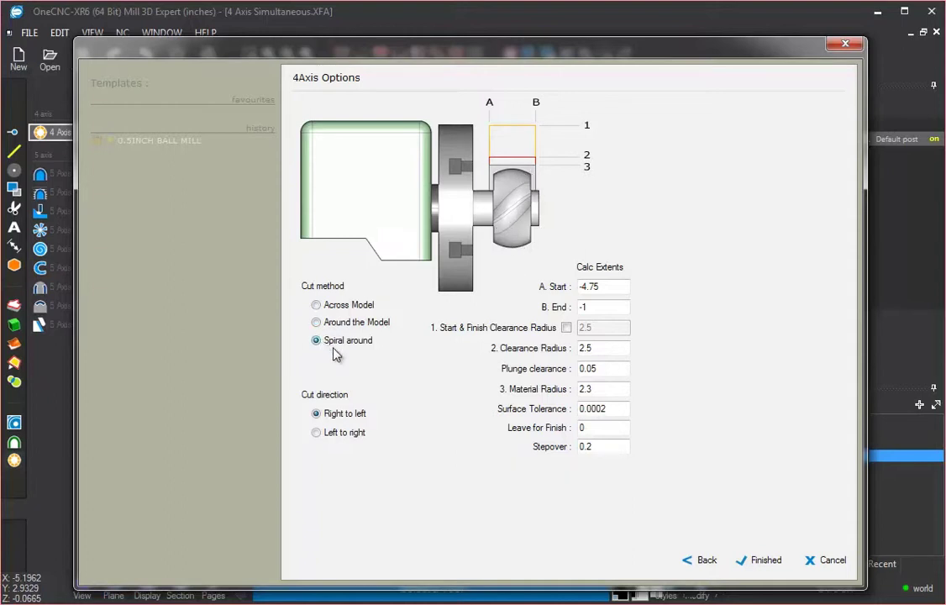
{"action": "left_click", "coordinate": [317, 306]}
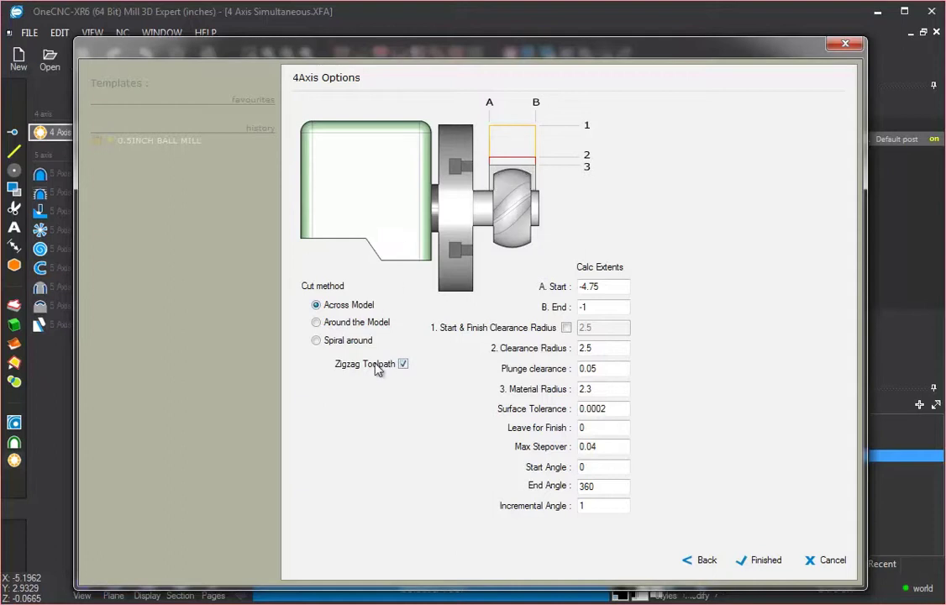
{"action": "left_click", "coordinate": [403, 364]}
{"action": "left_click", "coordinate": [403, 364]}
Step: Enter -3 for A. Start and -1.5 for B. End, checking the part below the dialog
{"action": "left_click_drag", "start_coordinate": [605, 287], "coordinate": [559, 289]}
{"action": "type", "text": "-3"}
{"action": "left_click_drag", "start_coordinate": [585, 307], "coordinate": [554, 317]}
{"action": "left_click_drag", "start_coordinate": [571, 53], "coordinate": [572, 400]}
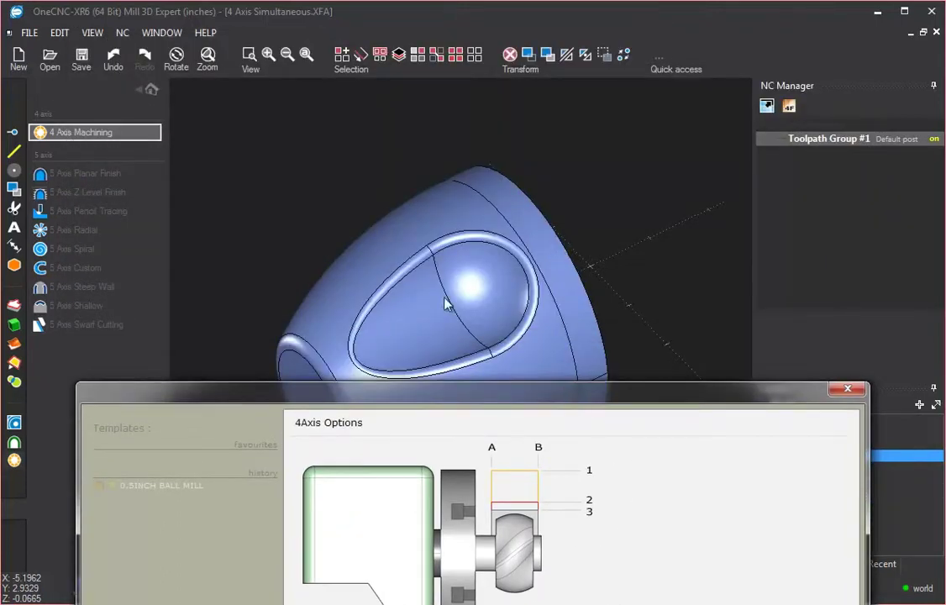
{"action": "left_click_drag", "start_coordinate": [449, 386], "coordinate": [492, 46]}
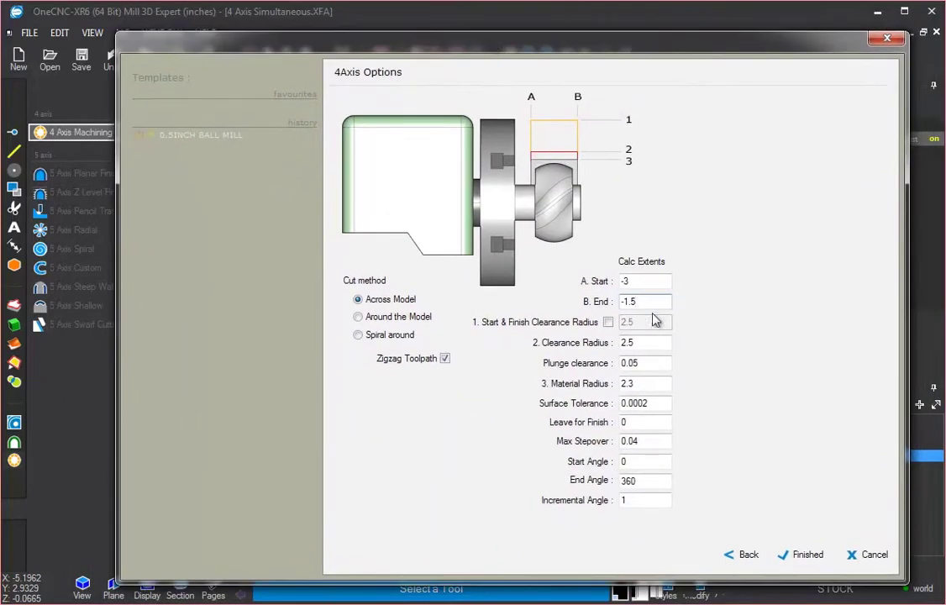
Step: Calculate extents with a 0.2 Diameter Offset, giving A. Start -4.75 and B. End -1
{"action": "left_click", "coordinate": [639, 263]}
{"action": "left_click_drag", "start_coordinate": [208, 363], "coordinate": [726, 169]}
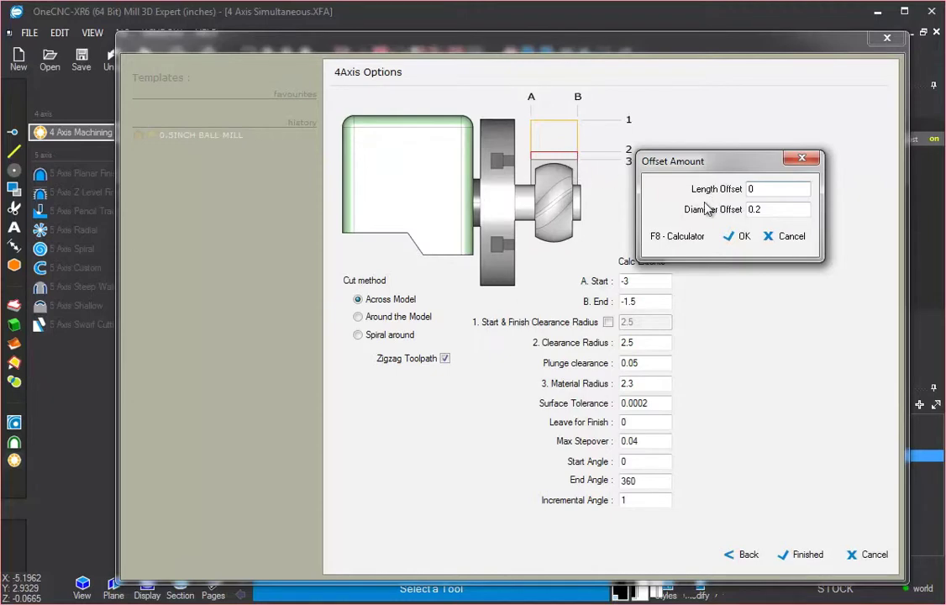
{"action": "left_click_drag", "start_coordinate": [782, 209], "coordinate": [739, 215]}
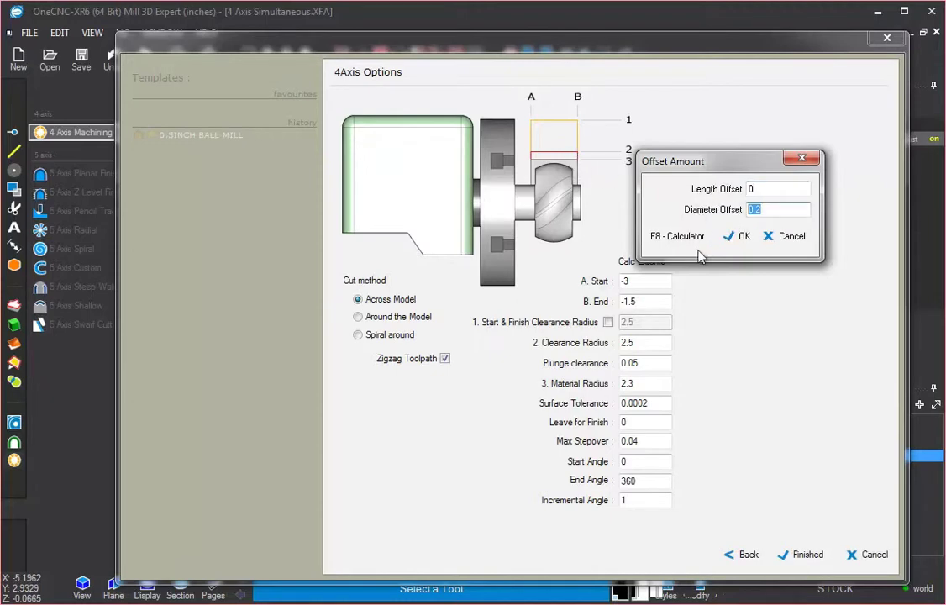
{"action": "left_click", "coordinate": [744, 238]}
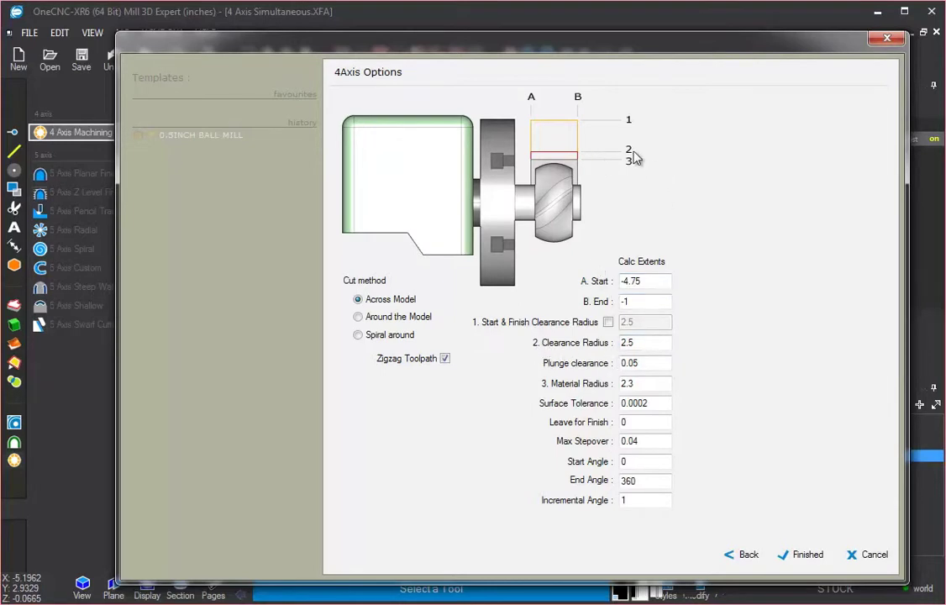
Step: Edit the Clearance, Plunge, Material Radius and Surface Tolerance fields in 4Axis Options
{"action": "left_click_drag", "start_coordinate": [615, 69], "coordinate": [597, 482]}
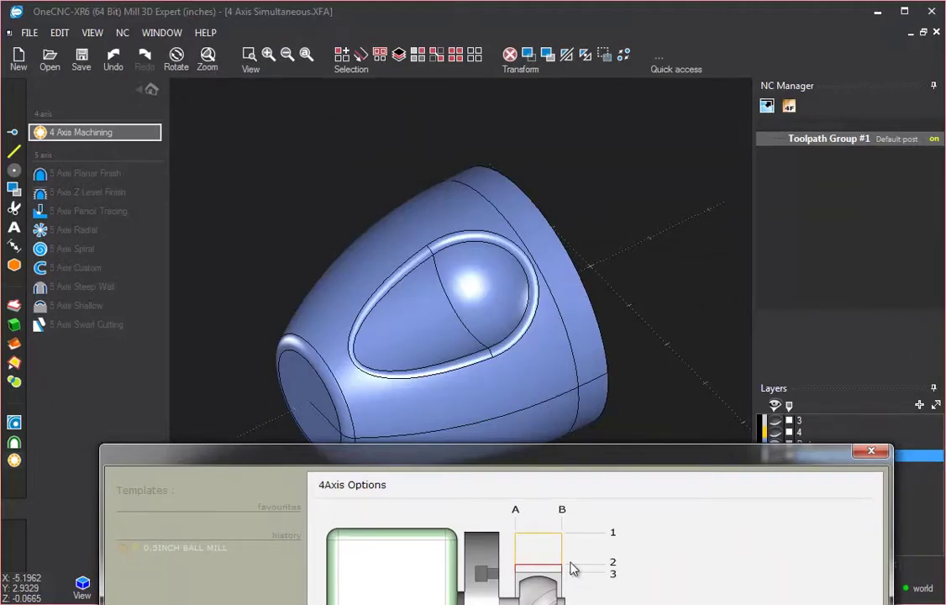
{"action": "left_click_drag", "start_coordinate": [575, 468], "coordinate": [588, 63]}
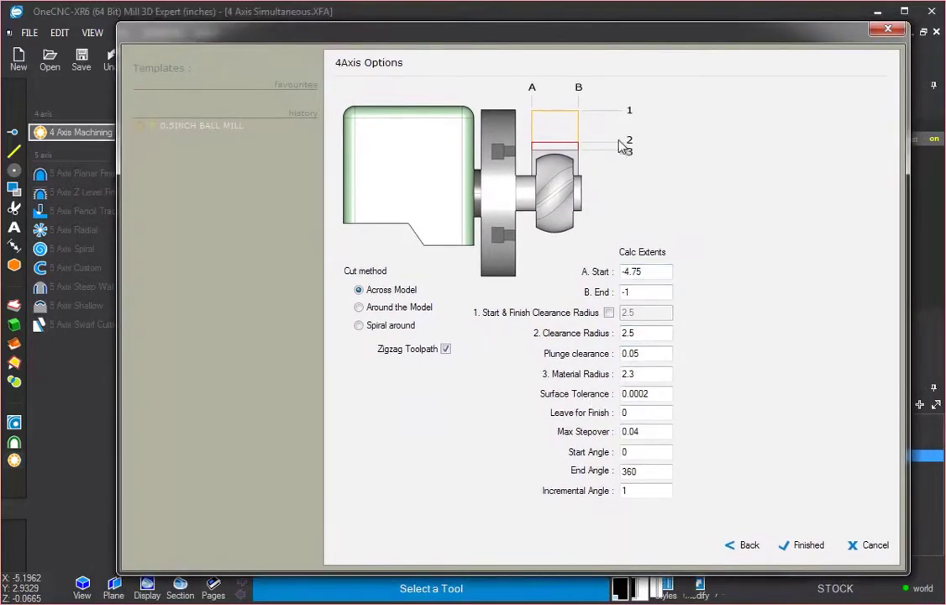
{"action": "left_click", "coordinate": [628, 335]}
{"action": "double_click", "coordinate": [645, 353]}
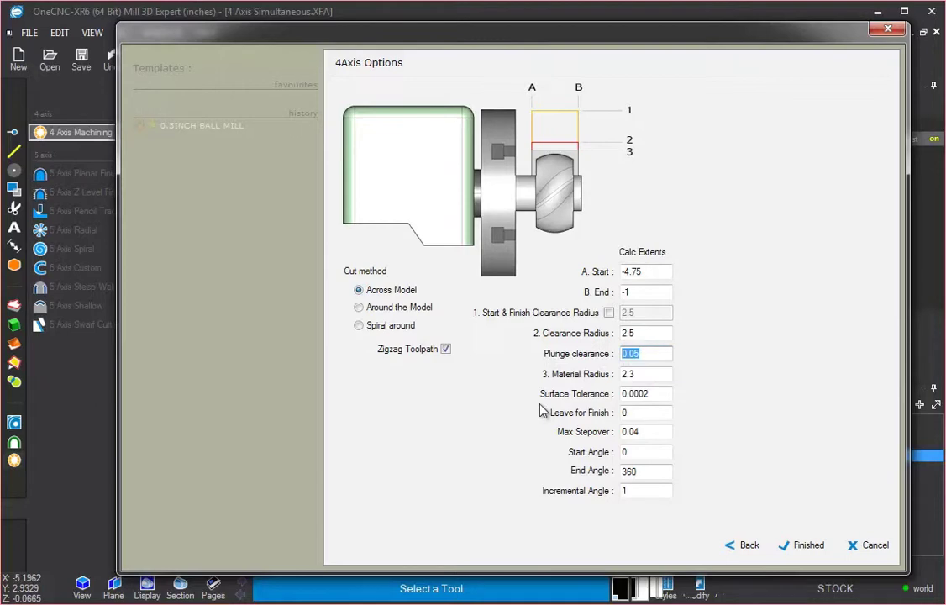
{"action": "left_click_drag", "start_coordinate": [642, 375], "coordinate": [619, 377]}
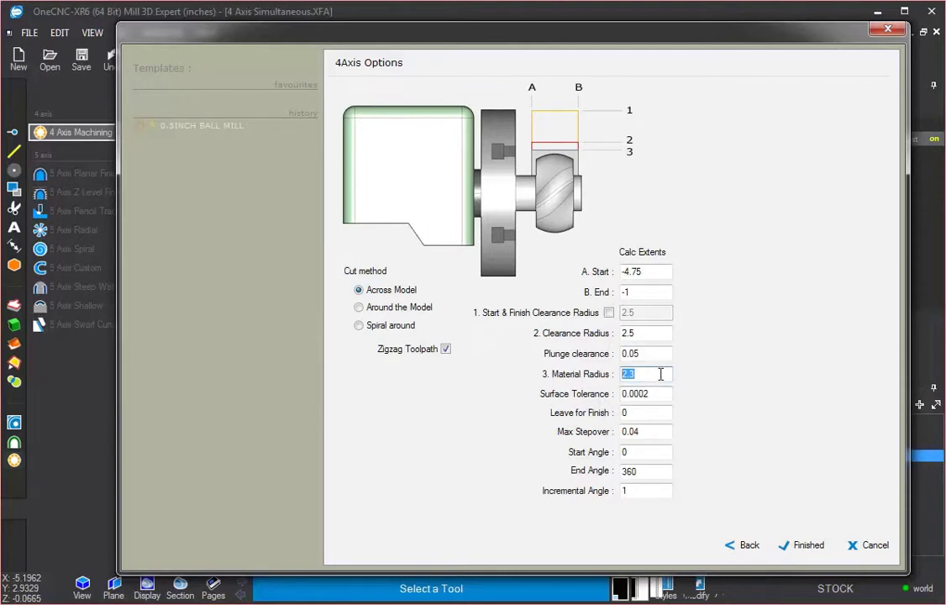
{"action": "type", "text": "2"}
{"action": "left_click_drag", "start_coordinate": [655, 397], "coordinate": [609, 398]}
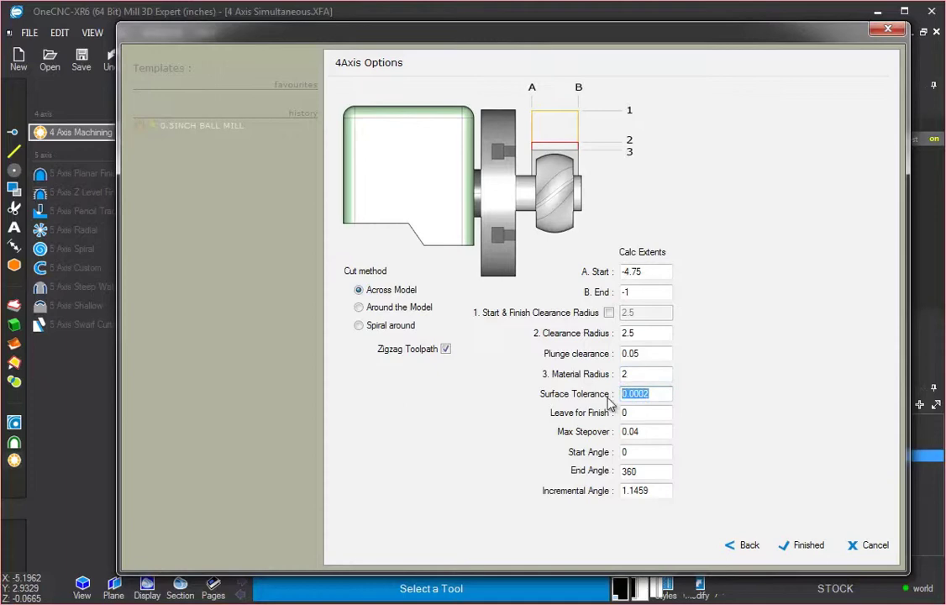
{"action": "key", "text": "BackSpace"}
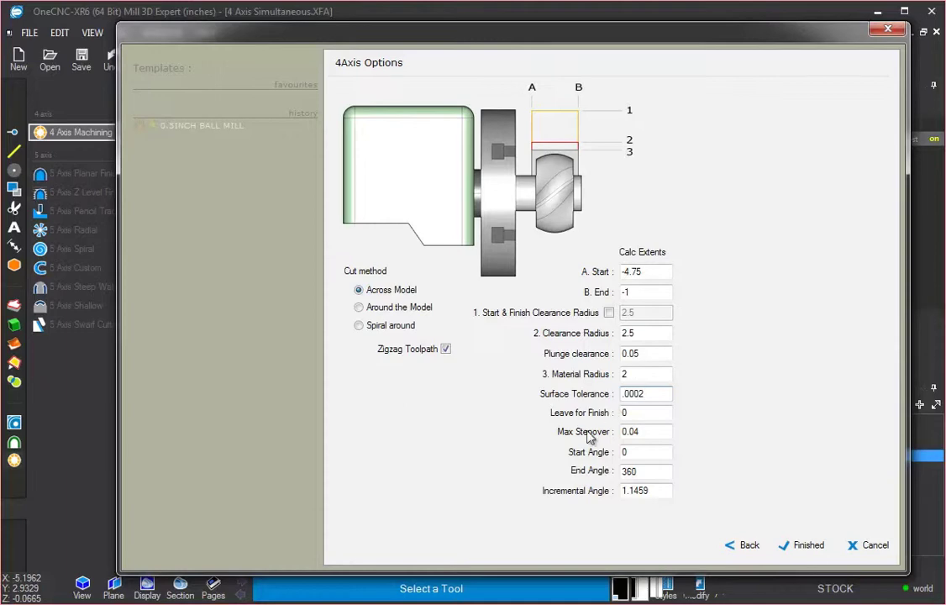
Step: Set Incremental Angle to 1 (Max Stepover 0.035) and generate the finish toolpath
{"action": "left_click", "coordinate": [624, 415]}
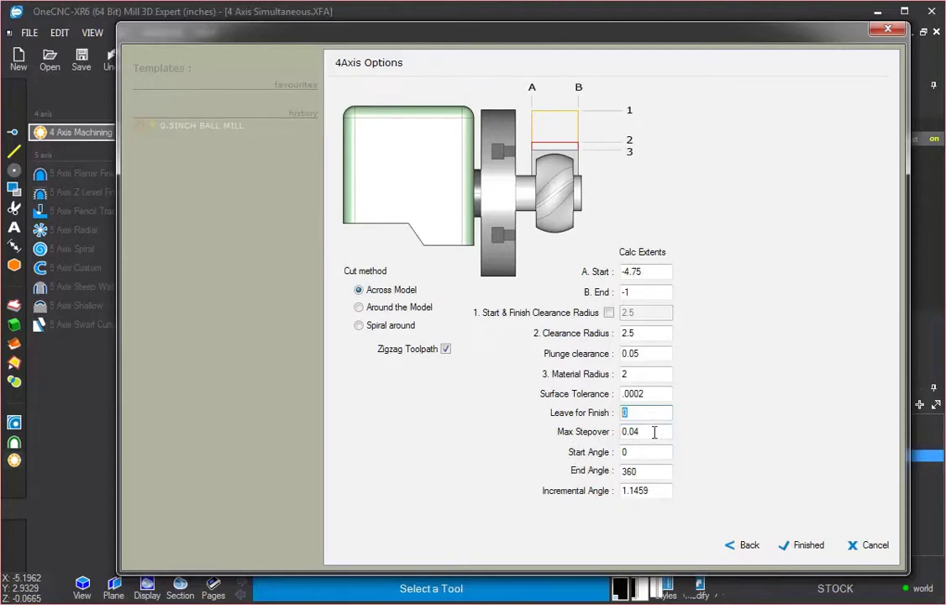
{"action": "left_click_drag", "start_coordinate": [654, 431], "coordinate": [622, 431]}
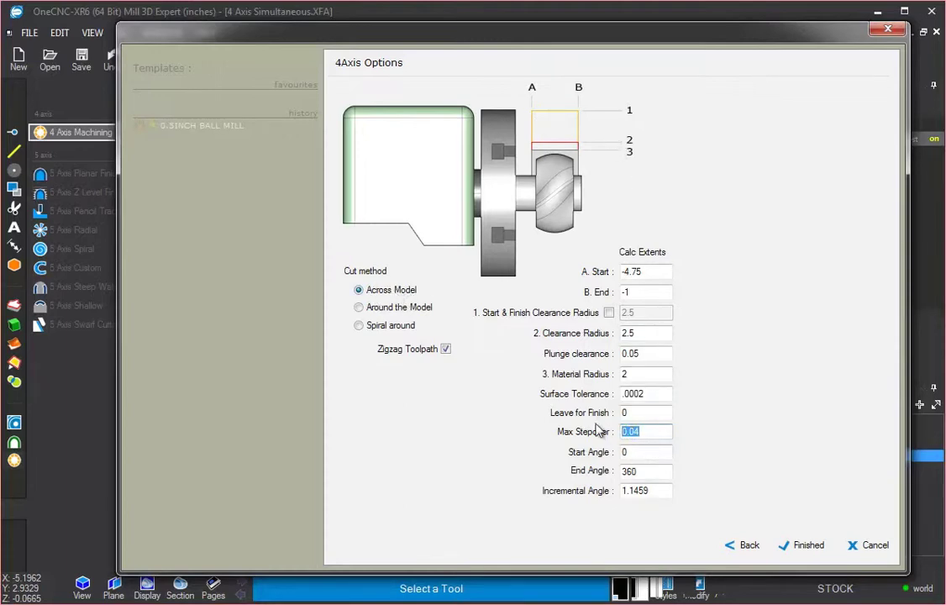
{"action": "left_click", "coordinate": [640, 451]}
{"action": "left_click", "coordinate": [645, 470]}
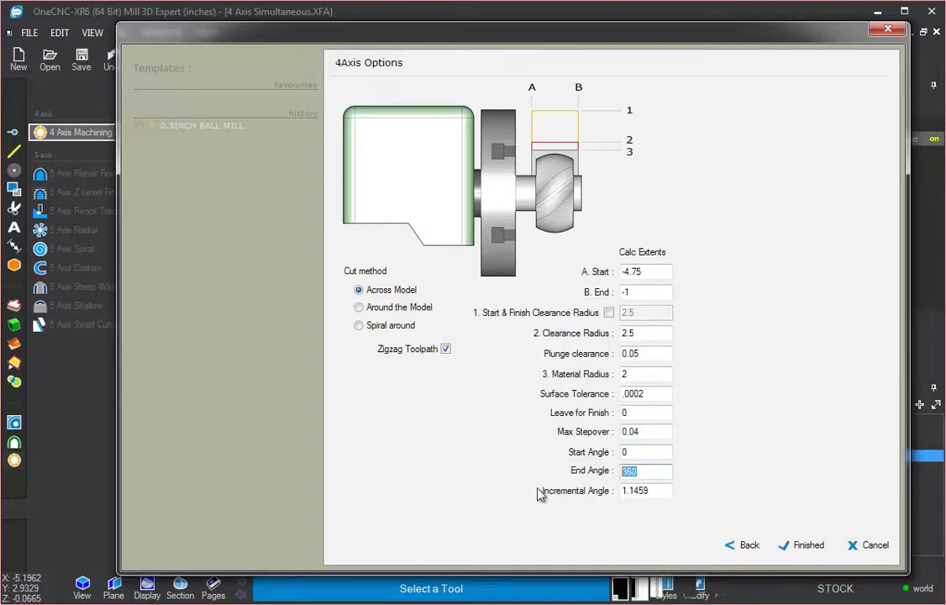
{"action": "left_click", "coordinate": [669, 491]}
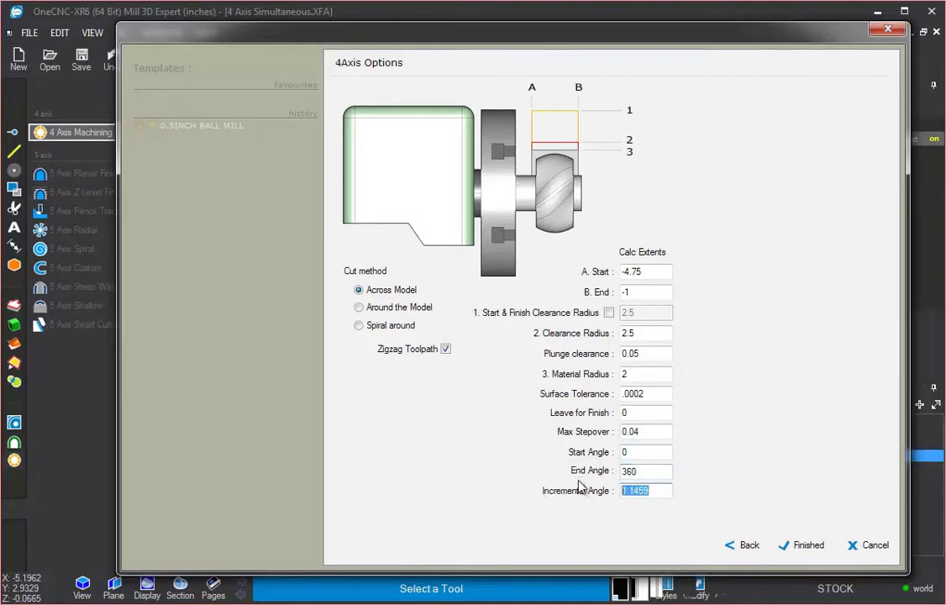
{"action": "type", "text": "1"}
{"action": "left_click", "coordinate": [808, 545]}
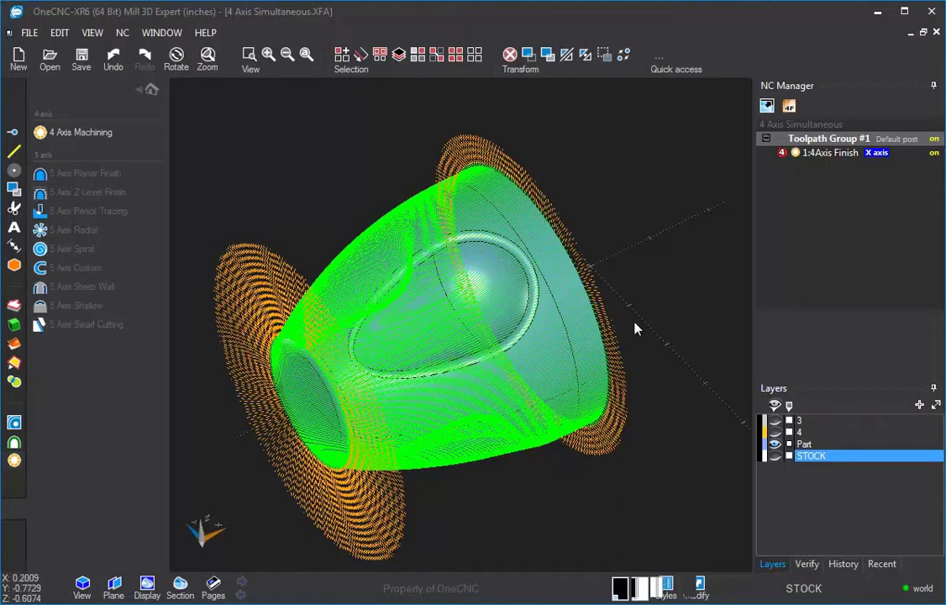
Step: Show the machine layers again, zoom out to centre the whole rotary machine, and return home
{"action": "left_click", "coordinate": [776, 427]}
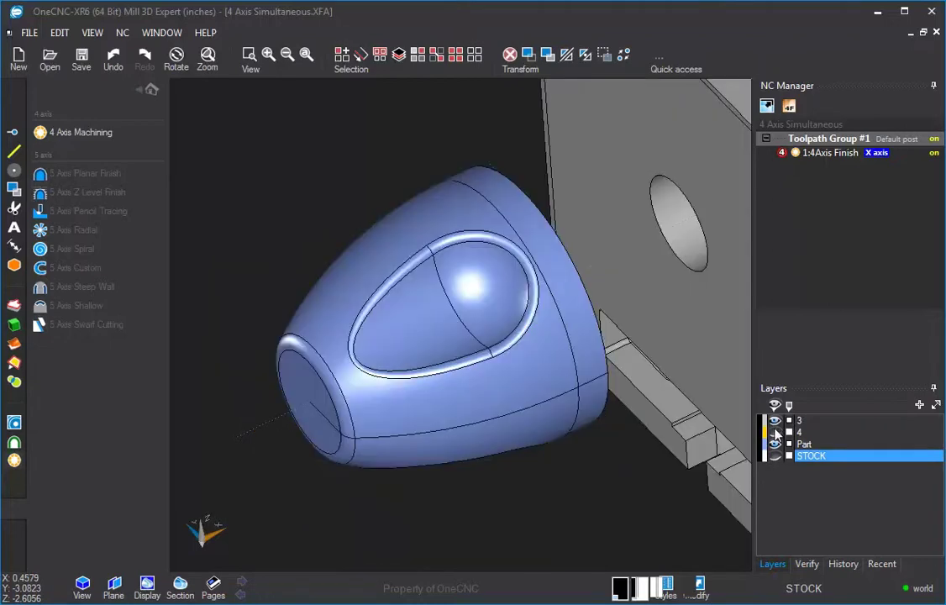
{"action": "scroll", "coordinate": [569, 347], "scroll_direction": "down", "scroll_amount": 3}
{"action": "middle_click_drag", "start_coordinate": [601, 340], "coordinate": [383, 355]}
{"action": "left_click", "coordinate": [150, 90]}
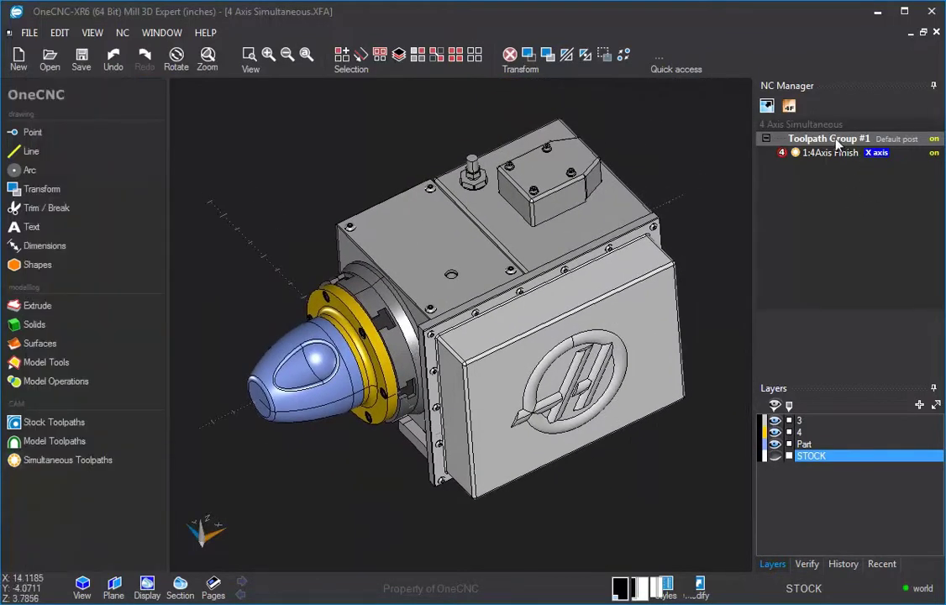
{"action": "right_click", "coordinate": [808, 140]}
{"action": "left_click", "coordinate": [855, 241]}
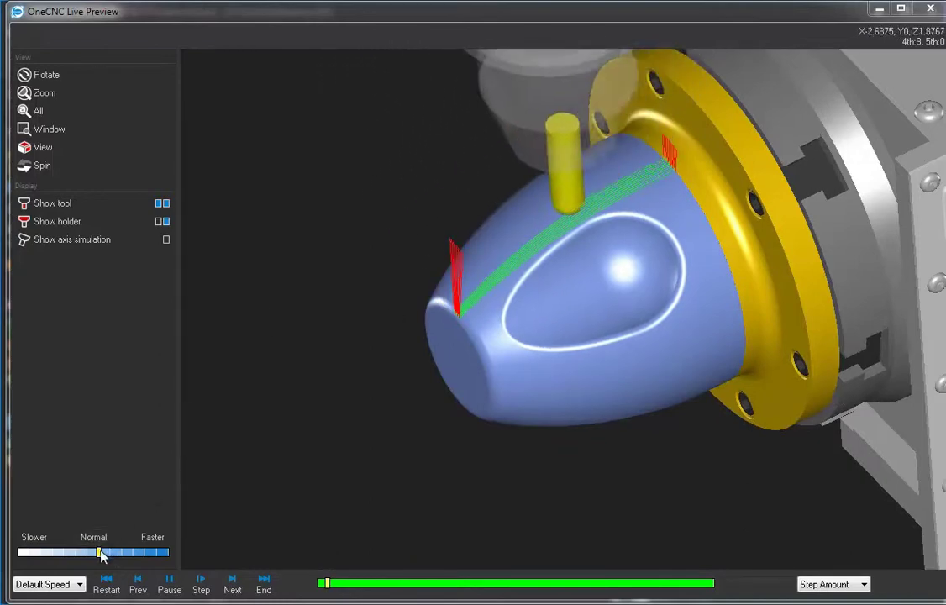
{"action": "left_click_drag", "start_coordinate": [100, 553], "coordinate": [134, 556]}
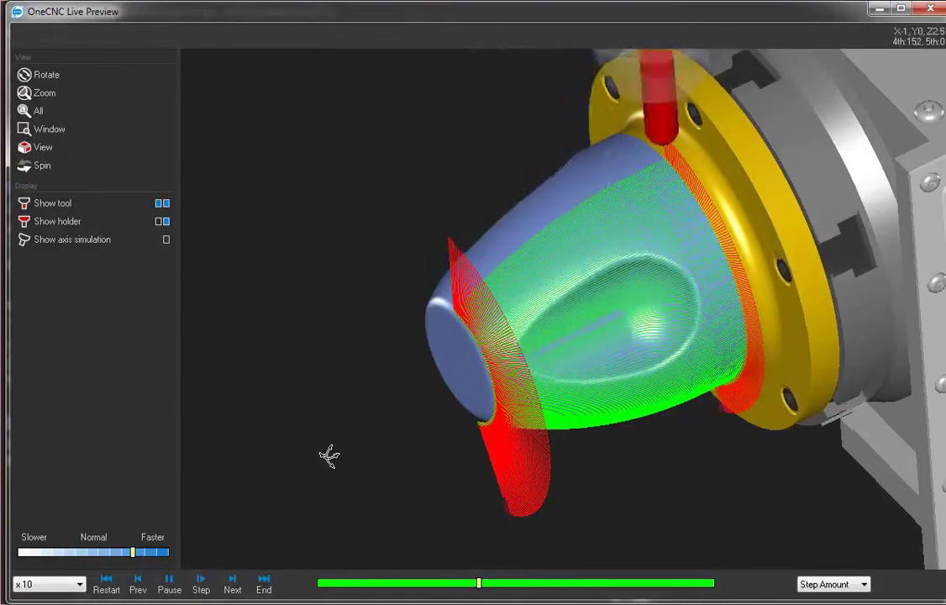
{"action": "left_click", "coordinate": [928, 10]}
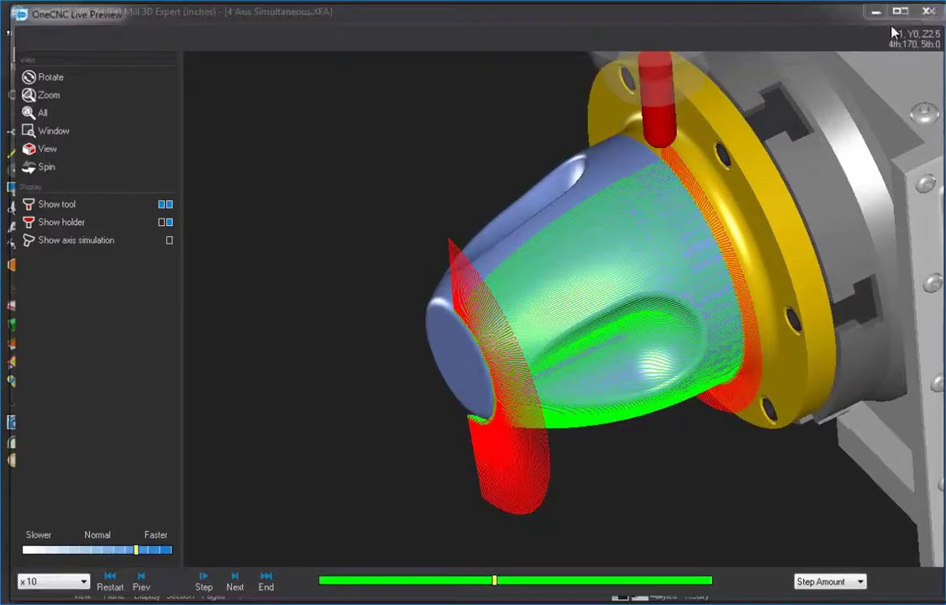
Step: Edit 1:4Axis Finish to cut Around the Model with a 0.02 stepover and recalculate
{"action": "right_click", "coordinate": [823, 152]}
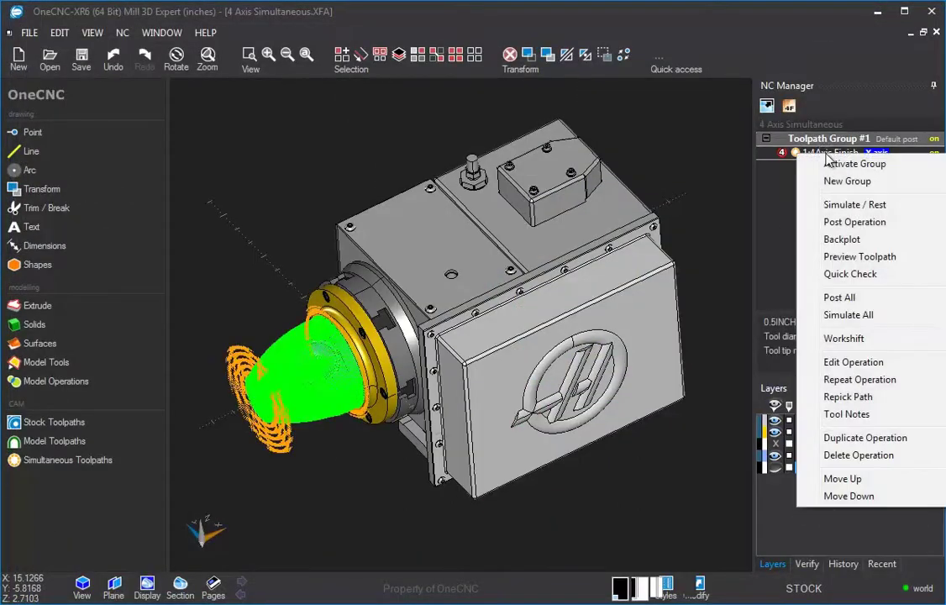
{"action": "left_click", "coordinate": [851, 363]}
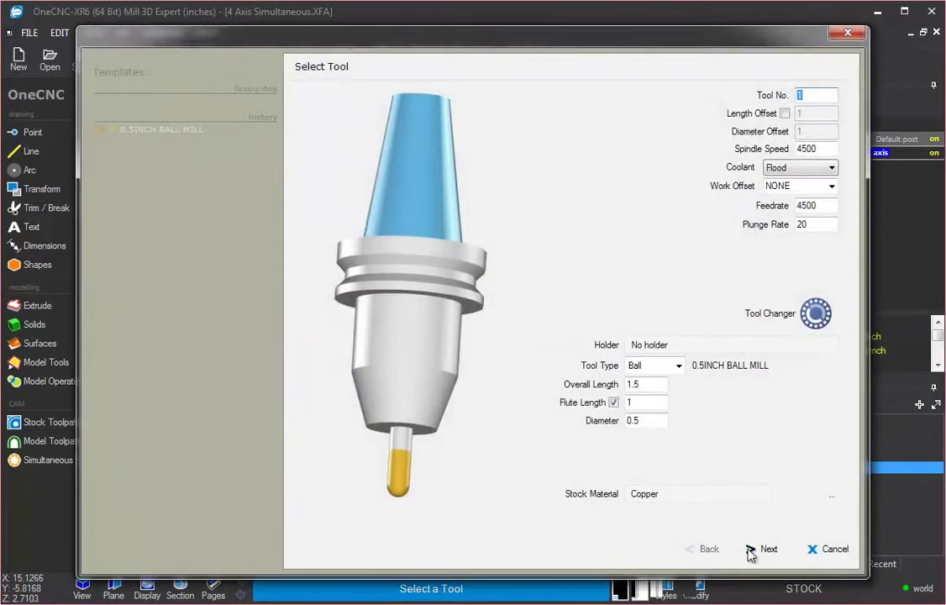
{"action": "left_click", "coordinate": [752, 550]}
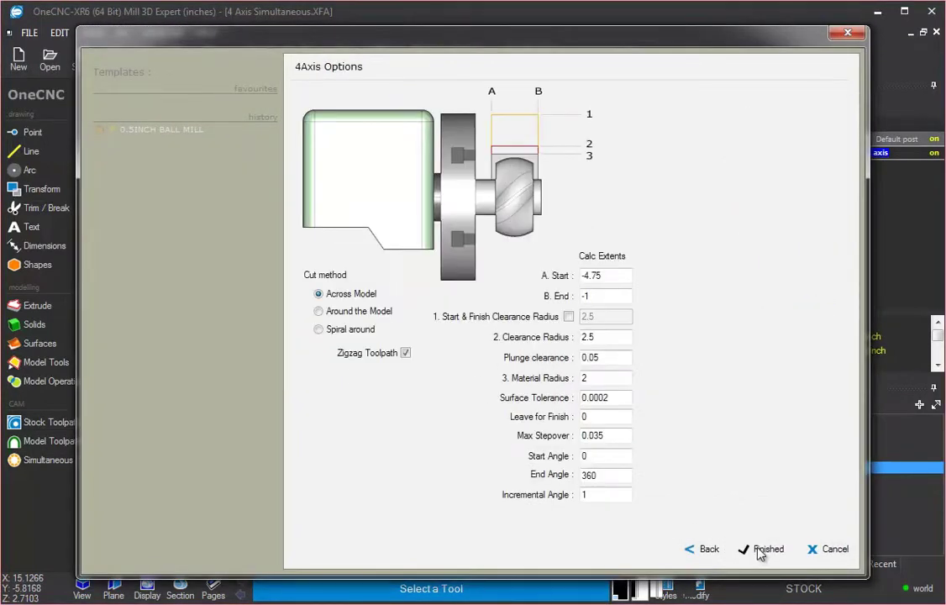
{"action": "left_click", "coordinate": [319, 312]}
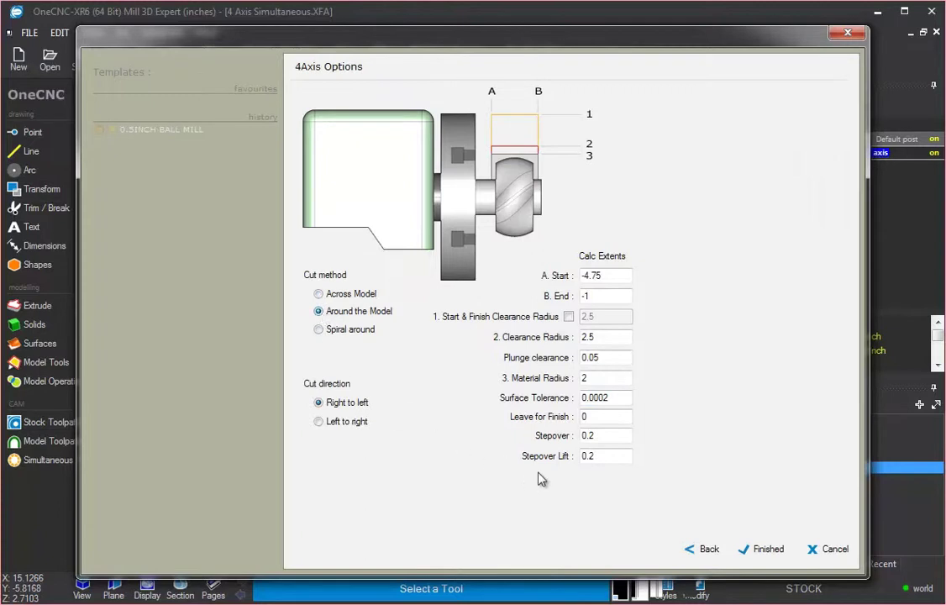
{"action": "left_click_drag", "start_coordinate": [604, 434], "coordinate": [577, 434]}
{"action": "left_click", "coordinate": [765, 552]}
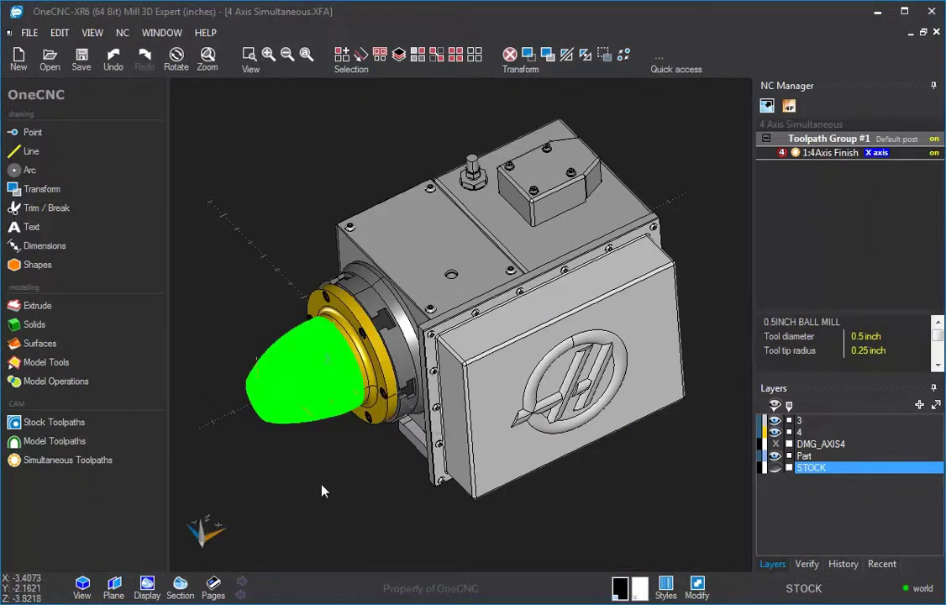
{"action": "right_click", "coordinate": [825, 144]}
{"action": "left_click", "coordinate": [811, 241]}
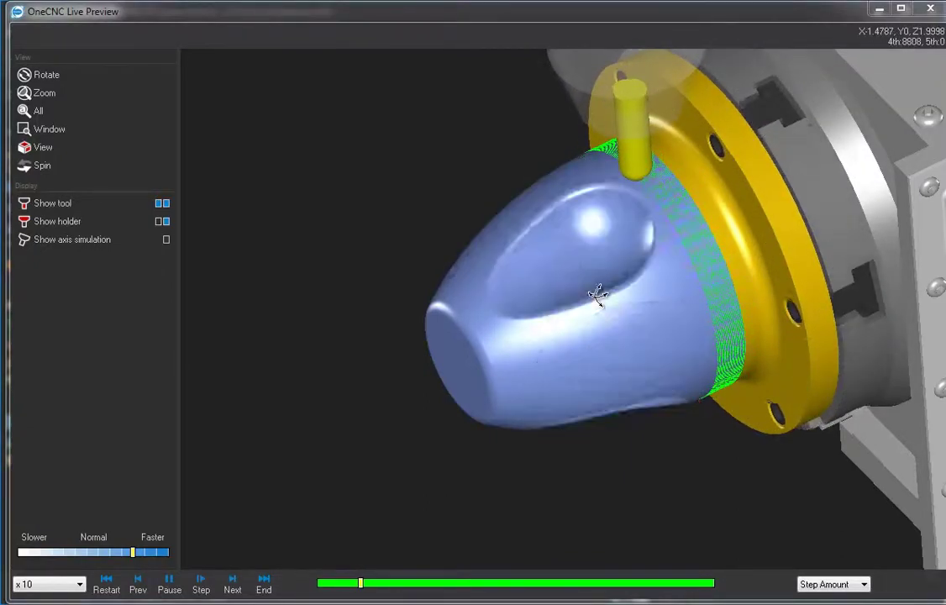
{"action": "left_click_drag", "start_coordinate": [133, 553], "coordinate": [88, 554]}
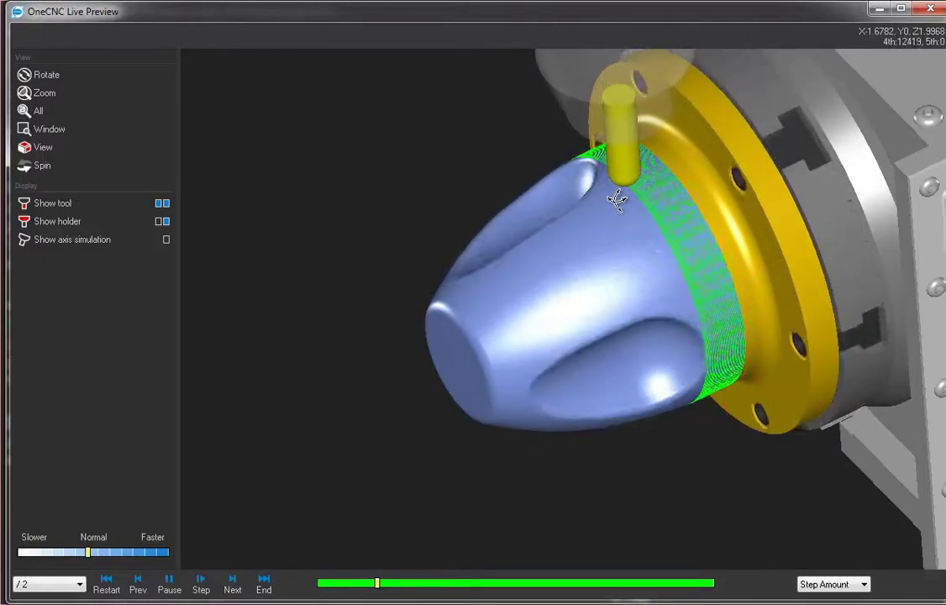
{"action": "left_click", "coordinate": [929, 9]}
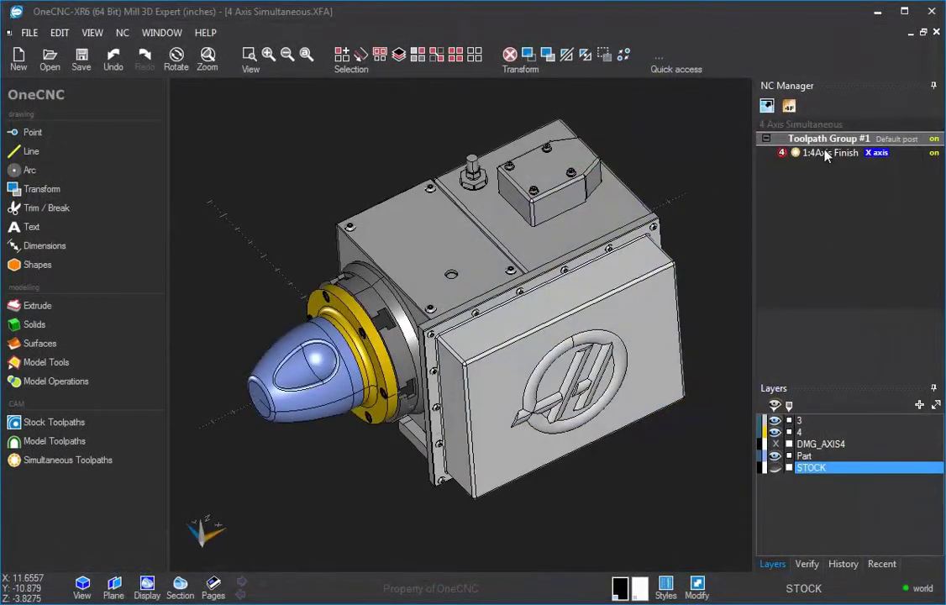
Step: Edit 1:4Axis Finish to Spiral around with .002 surface tolerance and regenerate it
{"action": "double_click", "coordinate": [826, 153]}
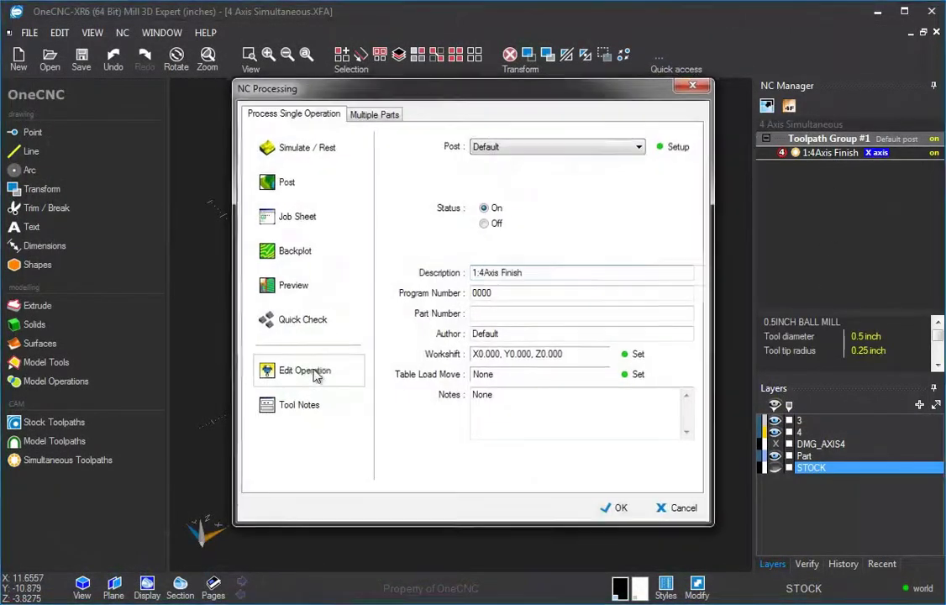
{"action": "left_click", "coordinate": [328, 378]}
{"action": "left_click", "coordinate": [759, 548]}
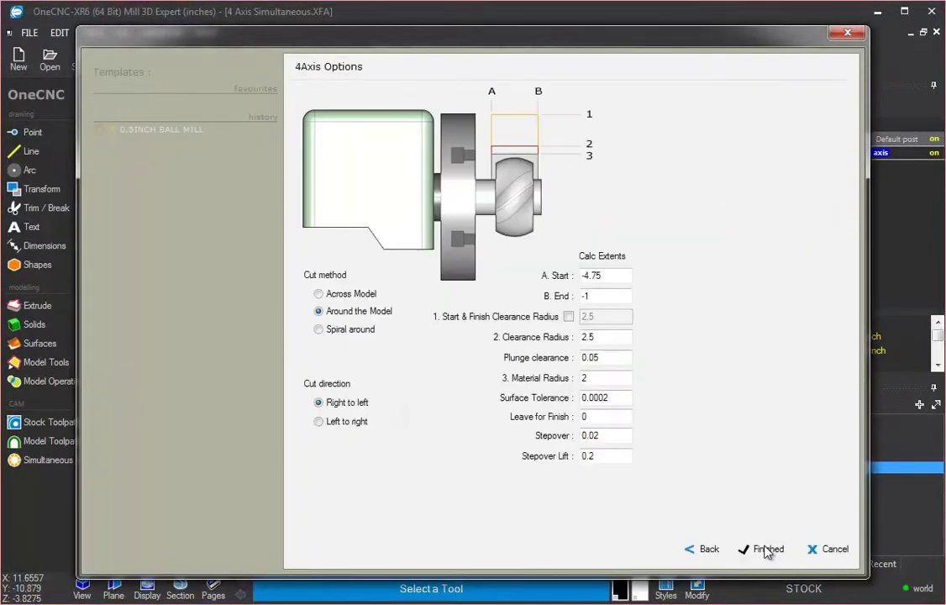
{"action": "left_click", "coordinate": [320, 330]}
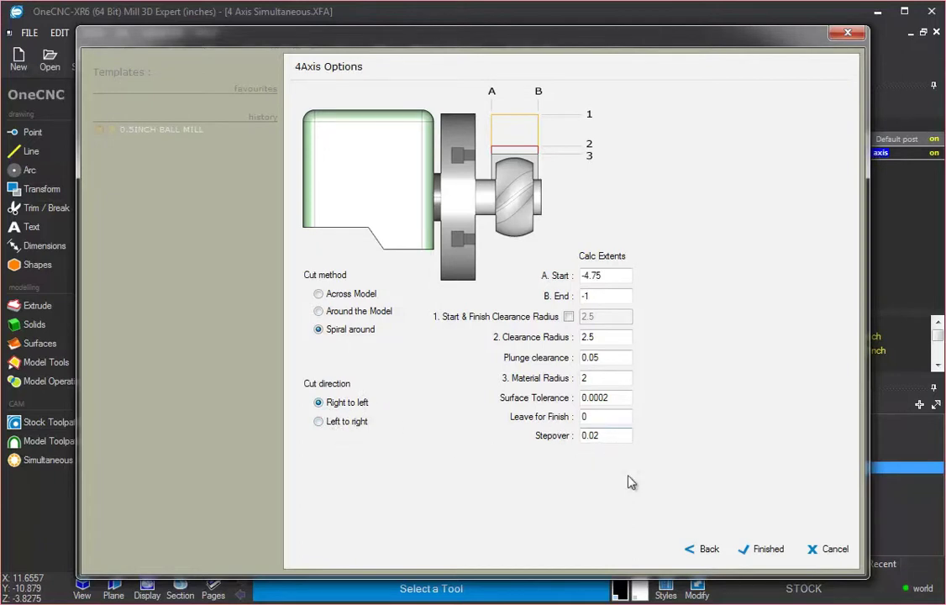
{"action": "left_click", "coordinate": [574, 397]}
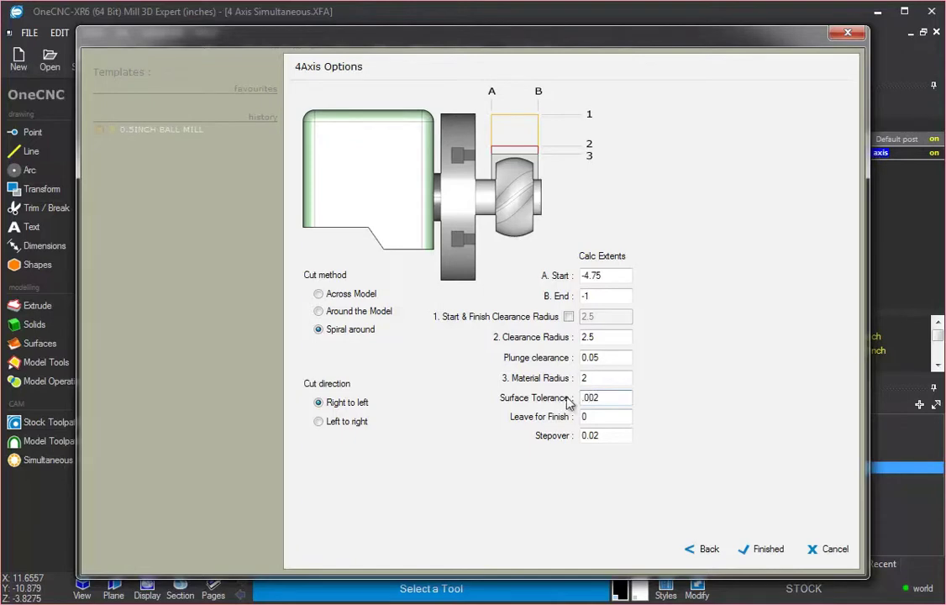
{"action": "left_click", "coordinate": [763, 550]}
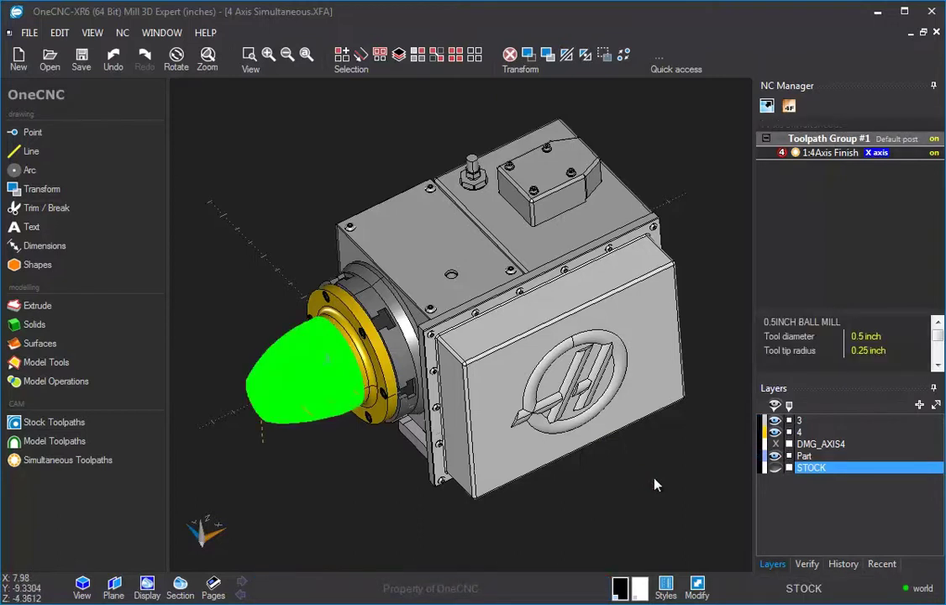
{"action": "right_click", "coordinate": [812, 149]}
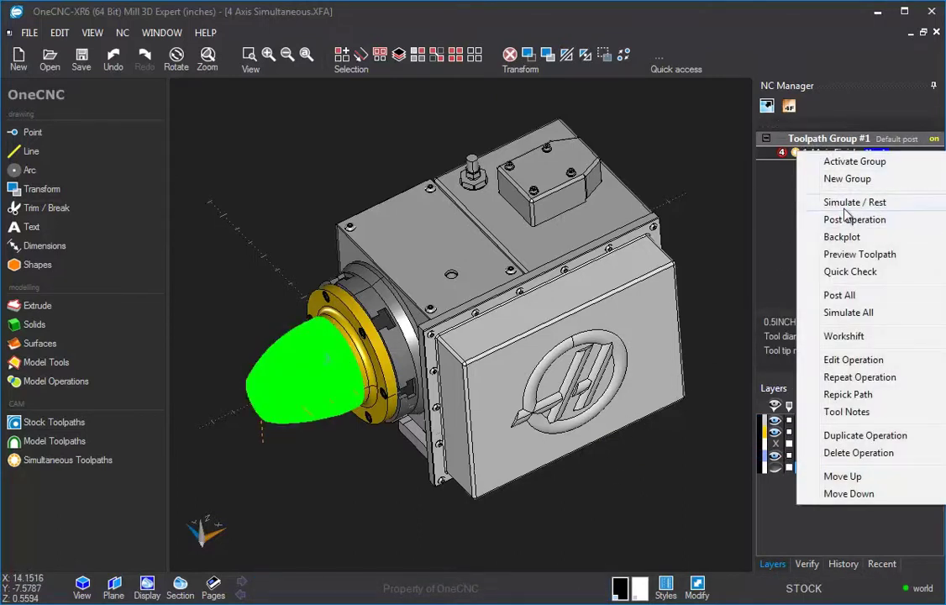
{"action": "left_click", "coordinate": [849, 254]}
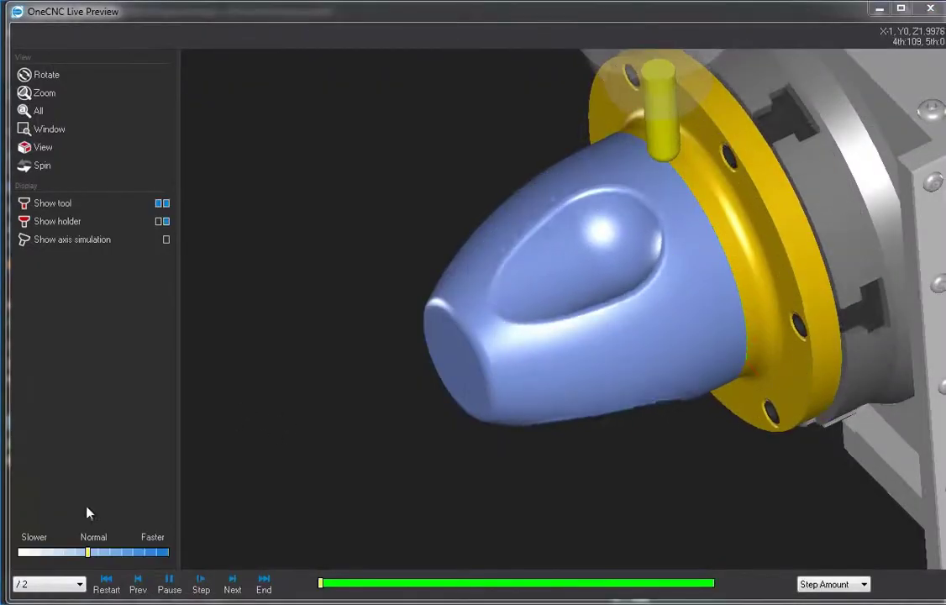
{"action": "left_click_drag", "start_coordinate": [90, 552], "coordinate": [126, 552]}
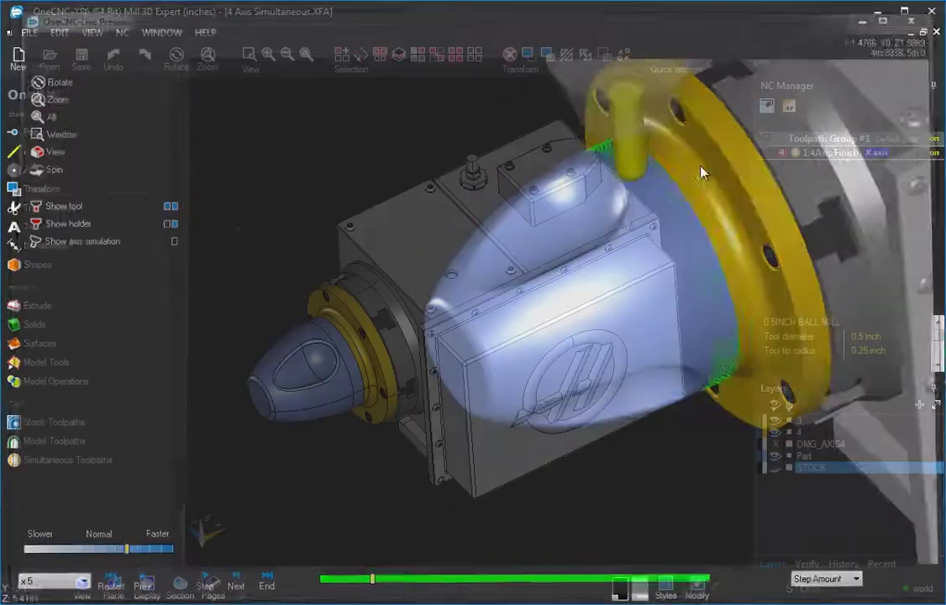
{"action": "left_click", "coordinate": [930, 8]}
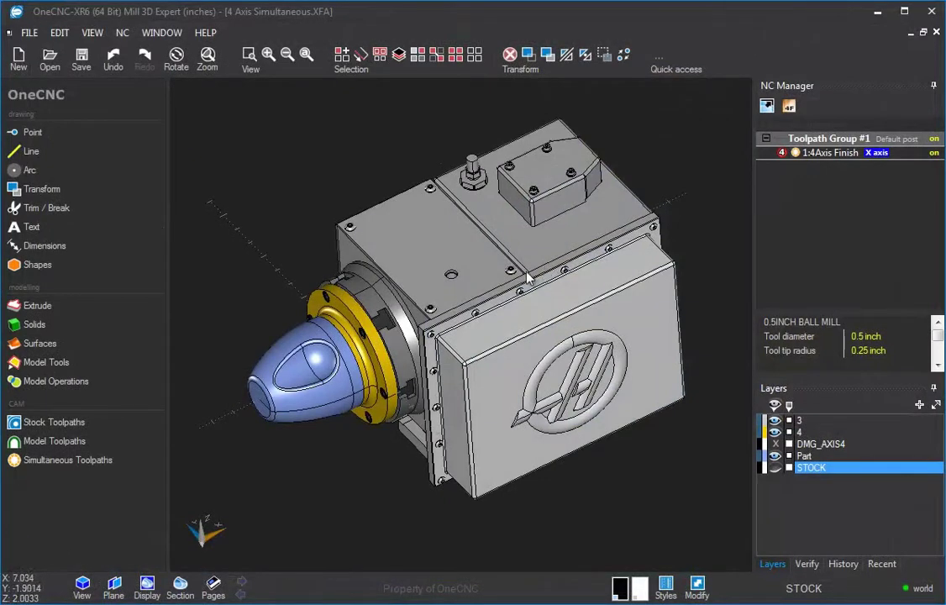